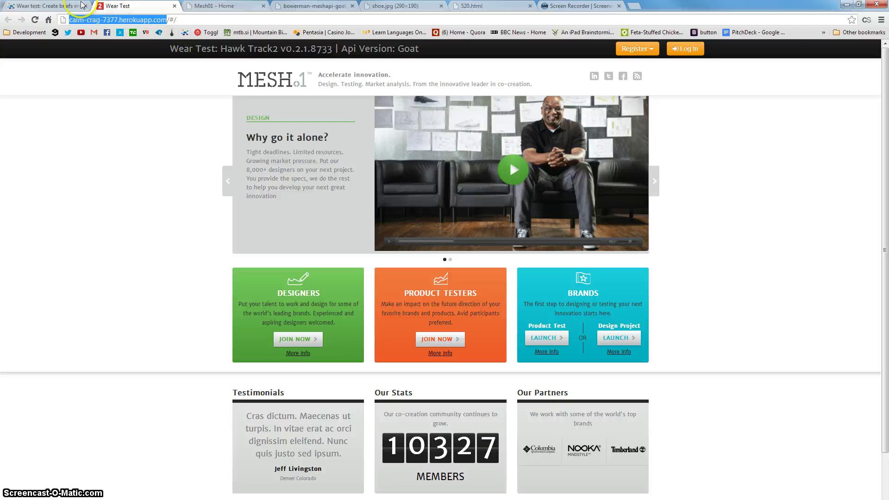
# Step: Switch to the CloudSpokes challenge page and highlight the start of the requirement about the step 2 dates page
pyautogui.click(61, 8)
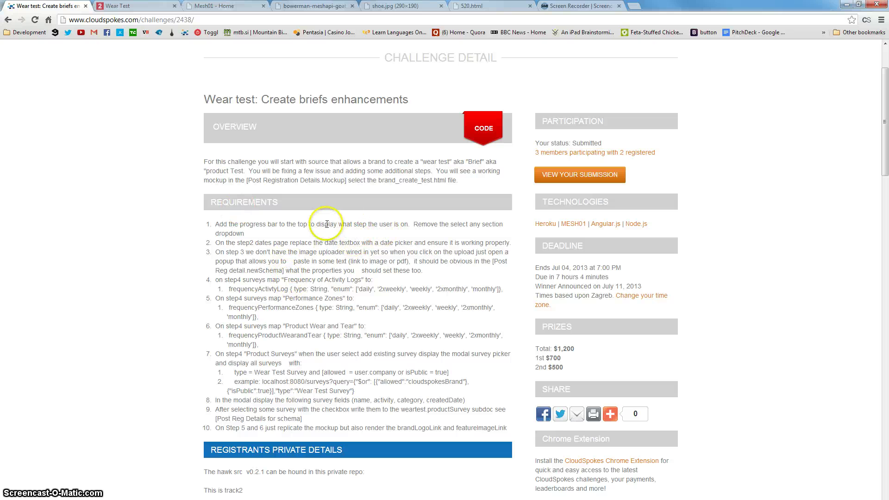
pyautogui.moveTo(253, 244); pyautogui.dragTo(293, 246)
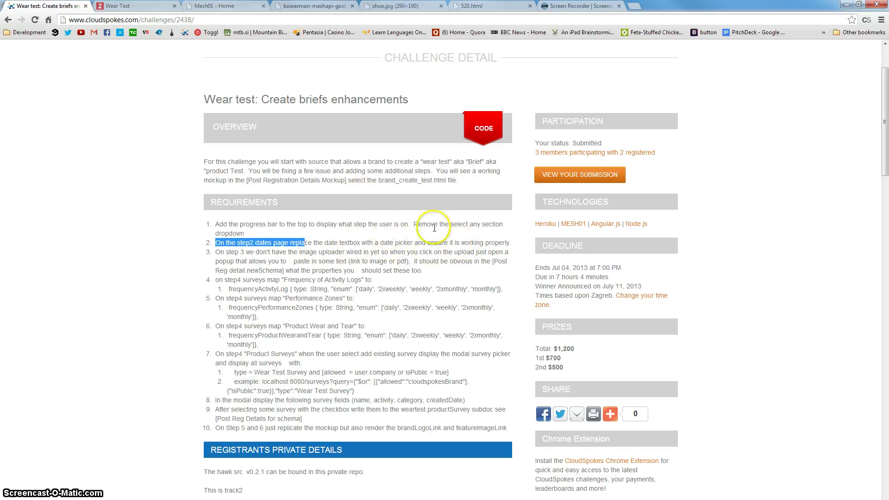
# Step: Return to the Wear Test app, log in as cs_brand with the account password, and open the wear tests dashboard
pyautogui.hotkey('ctrl', 'Tab')
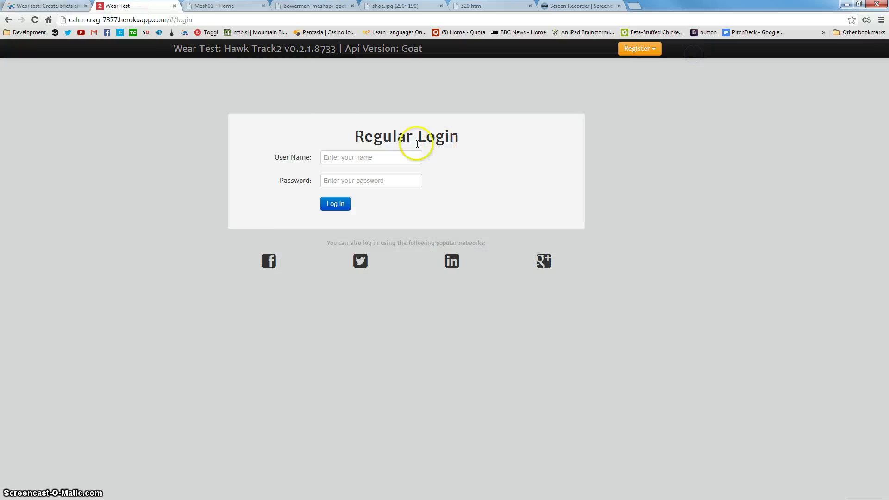
pyautogui.click(389, 163)
pyautogui.write('cs_')
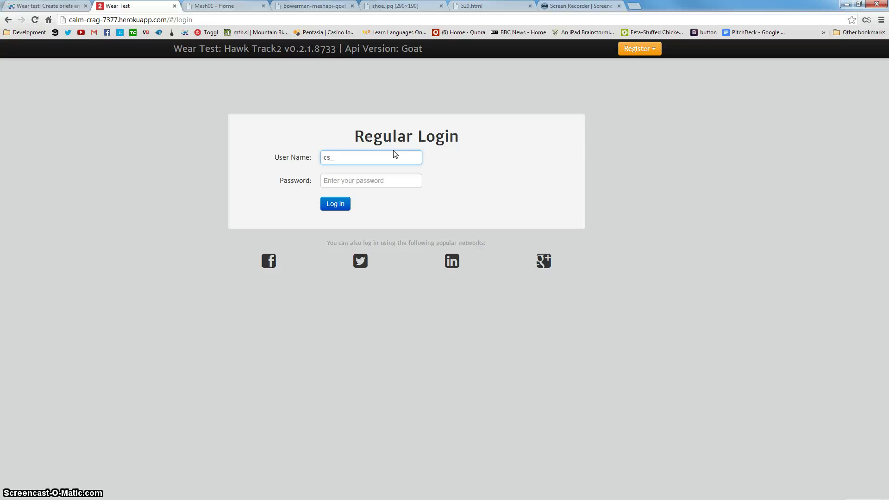
pyautogui.write('brand')
pyautogui.press('Tab')
pyautogui.write('••')
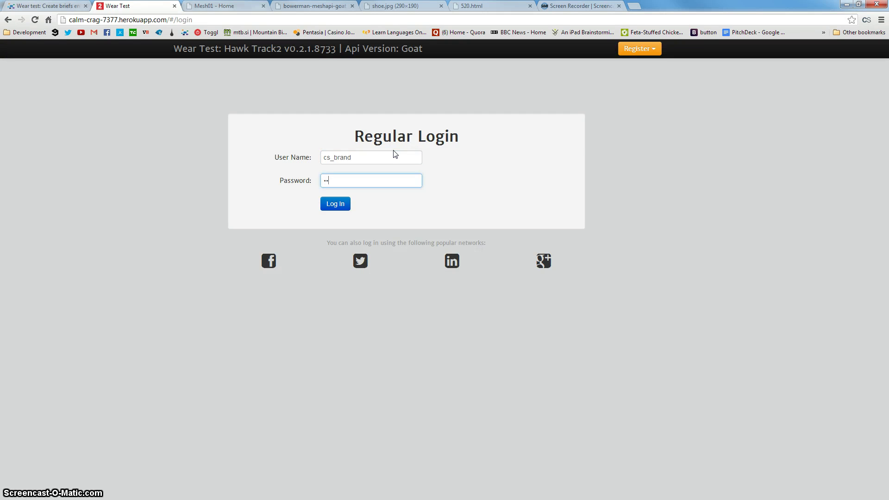
pyautogui.press('Return')
pyautogui.click(244, 153)
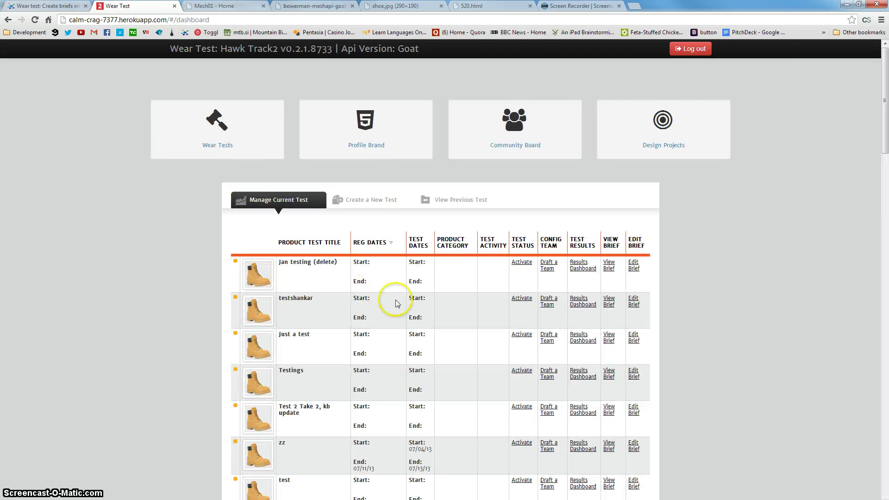
# Step: Open the form for creating a new test and examine its Overview, Dates, Images and Surveys stages
pyautogui.scroll(-6, 384, 352)
pyautogui.scroll(-4, 378, 392)
pyautogui.scroll(10, 377, 391)
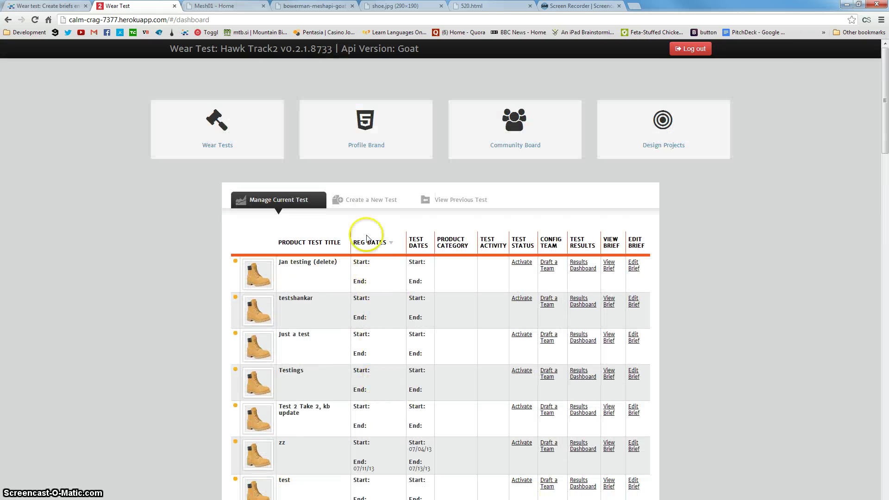
pyautogui.click(369, 207)
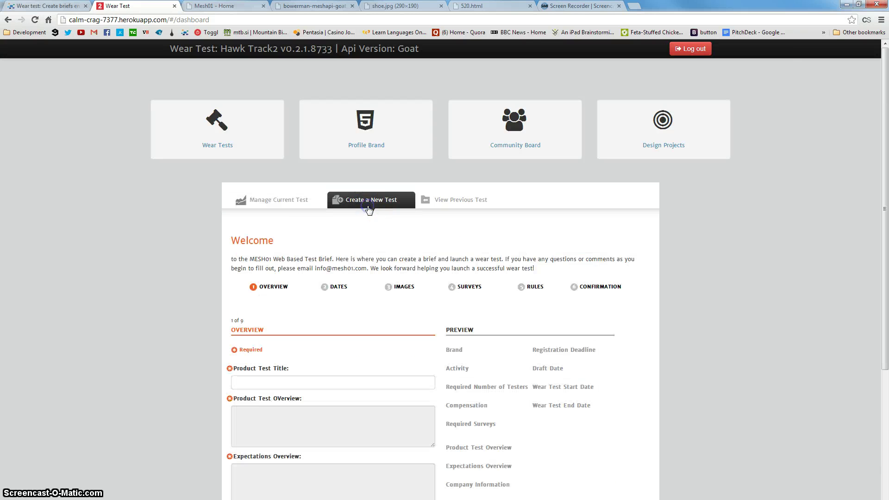
pyautogui.scroll(-5, 292, 313)
pyautogui.scroll(1, 319, 371)
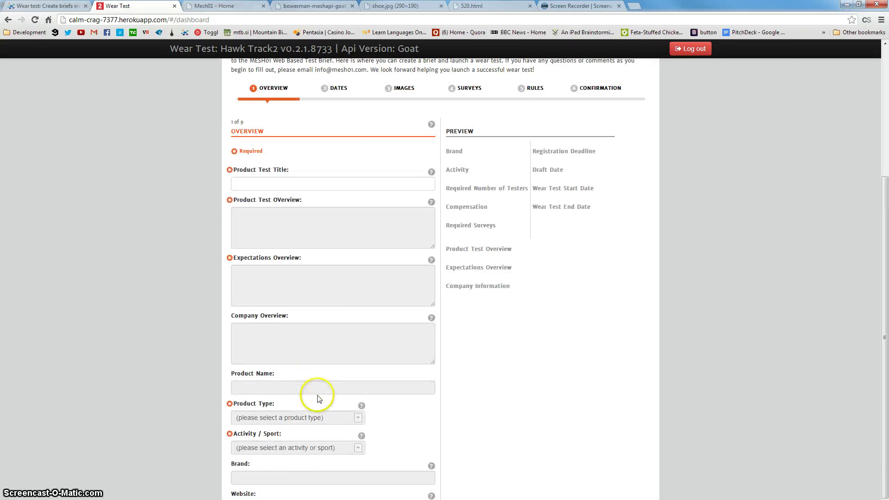
pyautogui.click(334, 88)
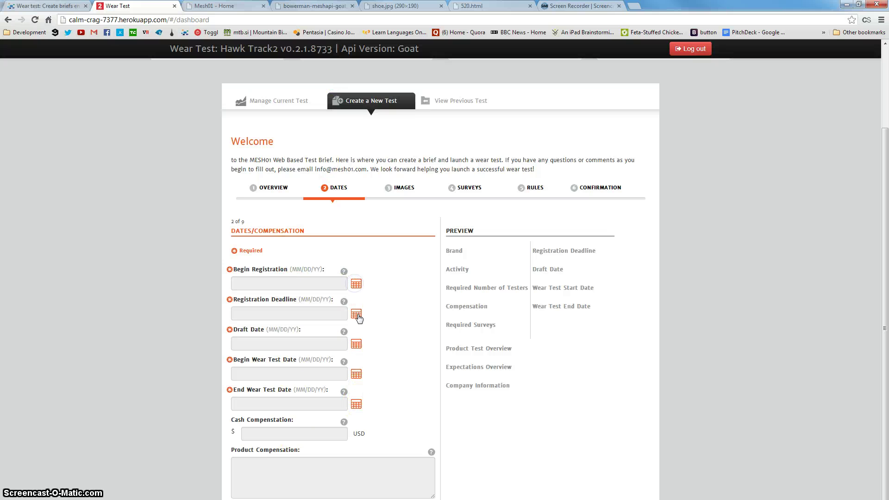
pyautogui.click(403, 190)
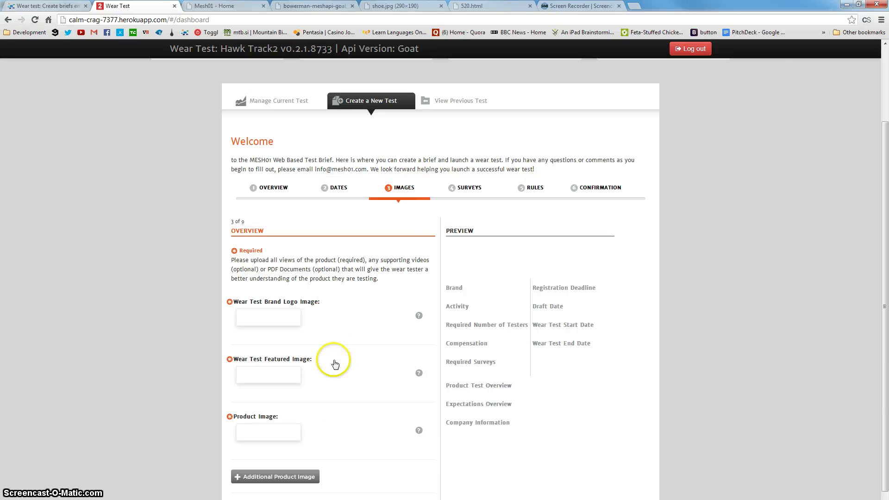
pyautogui.click(469, 188)
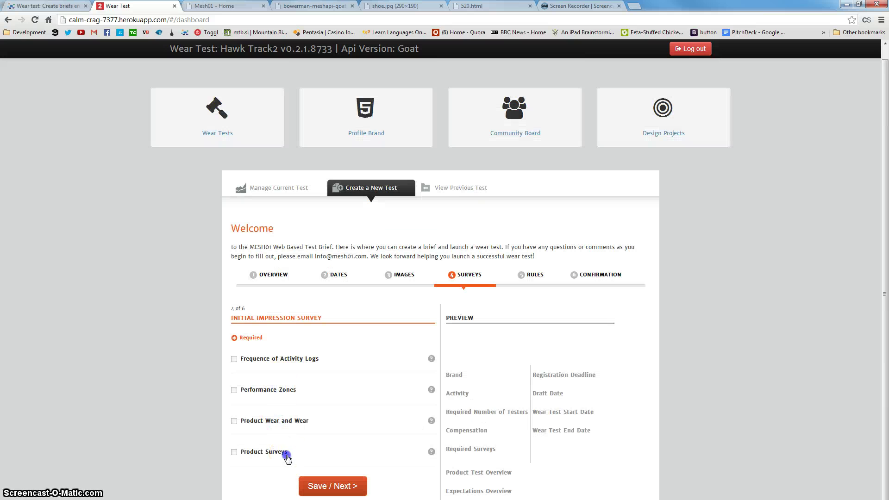
# Step: Return to the current tests and open for editing the "Delete this one" brief whose registration starts and ends on 07/10/13
pyautogui.click(261, 188)
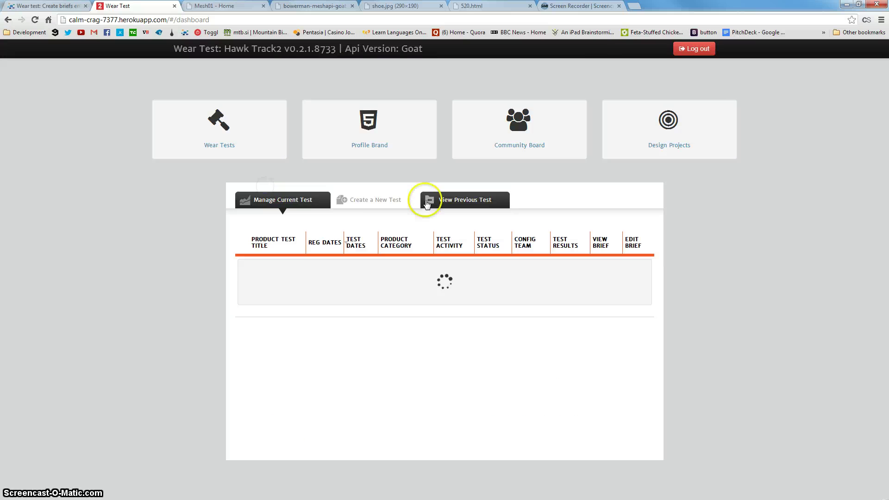
pyautogui.scroll(-20, 381, 303)
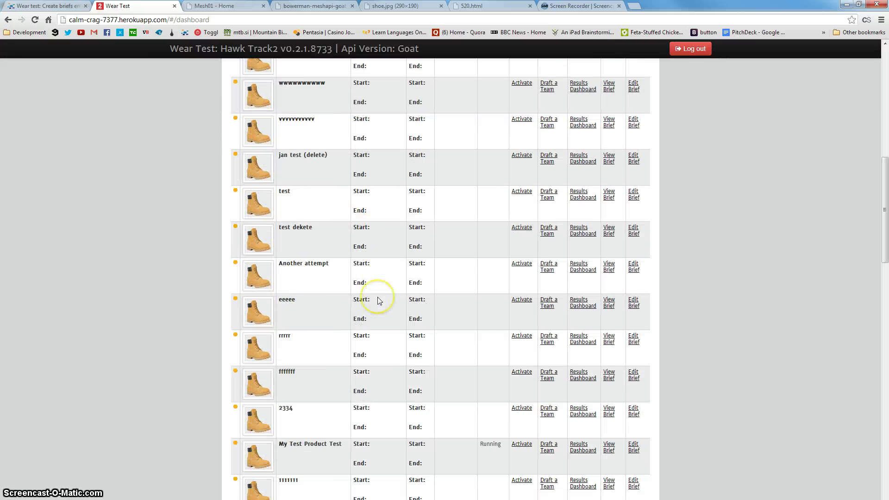
pyautogui.scroll(-4, 370, 296)
pyautogui.scroll(1, 338, 278)
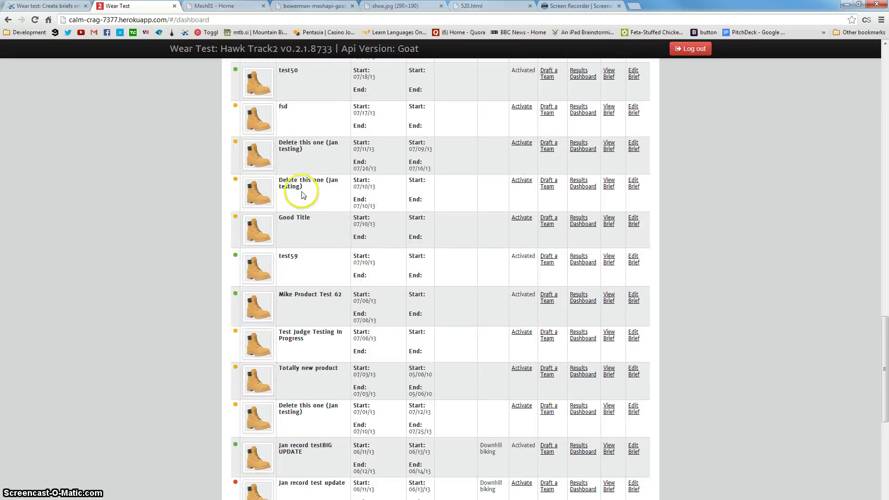
pyautogui.click(636, 184)
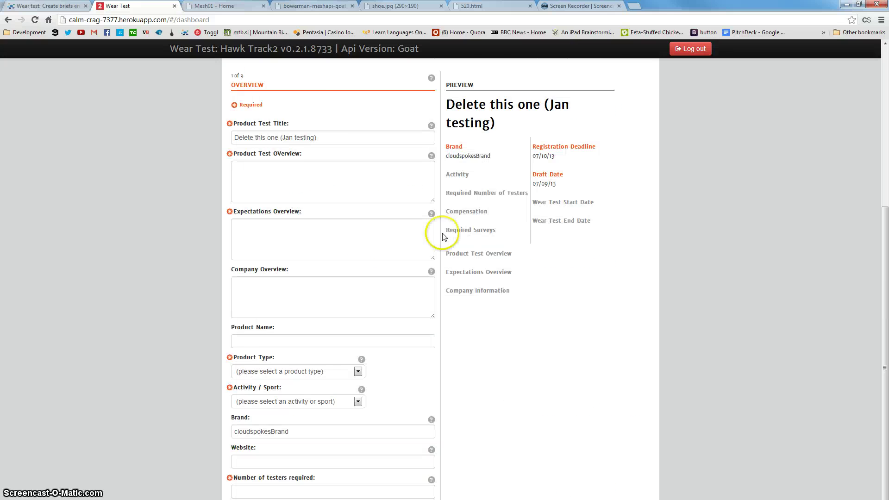
# Step: Examine the opened brief's Dates, Images, Surveys, Rules and Confirmation stages through the progress bar
pyautogui.scroll(3, 320, 273)
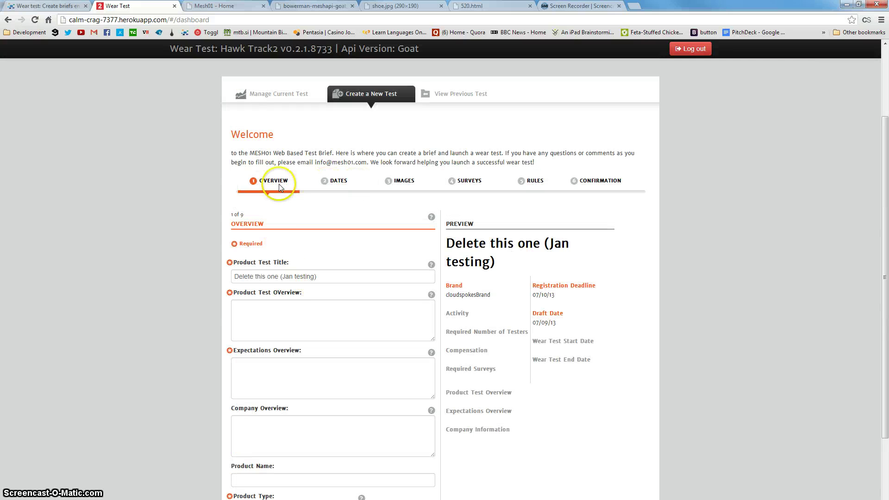
pyautogui.click(332, 180)
pyautogui.click(403, 186)
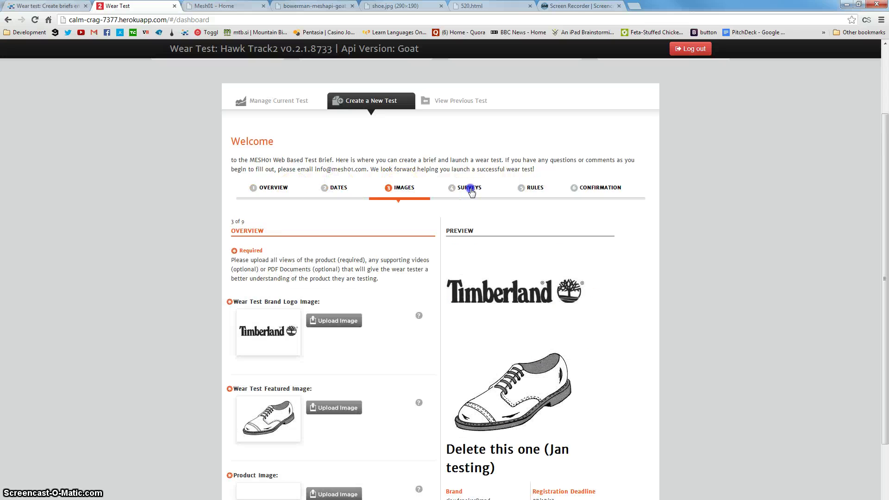
pyautogui.click(535, 188)
pyautogui.click(597, 188)
# Step: Advance through the brief with Save / Next from Overview to Surveys, and return to the Overview stage
pyautogui.click(263, 190)
pyautogui.scroll(-3, 331, 307)
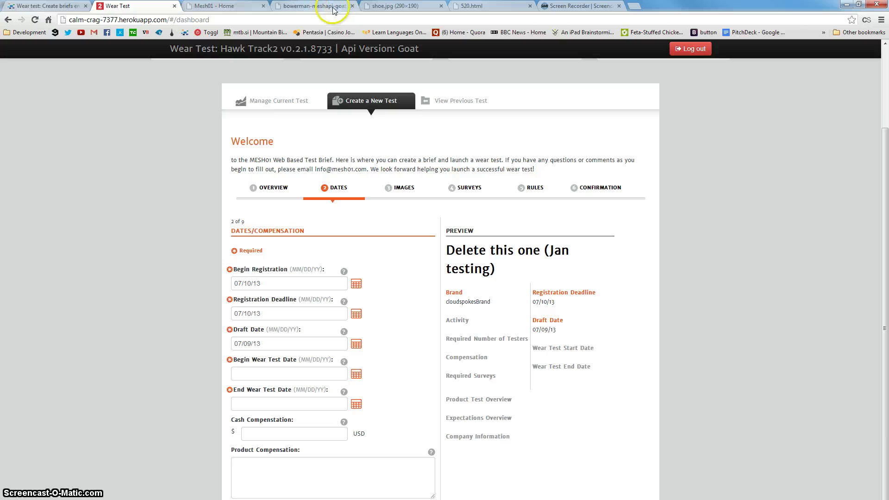
pyautogui.scroll(-3, 342, 433)
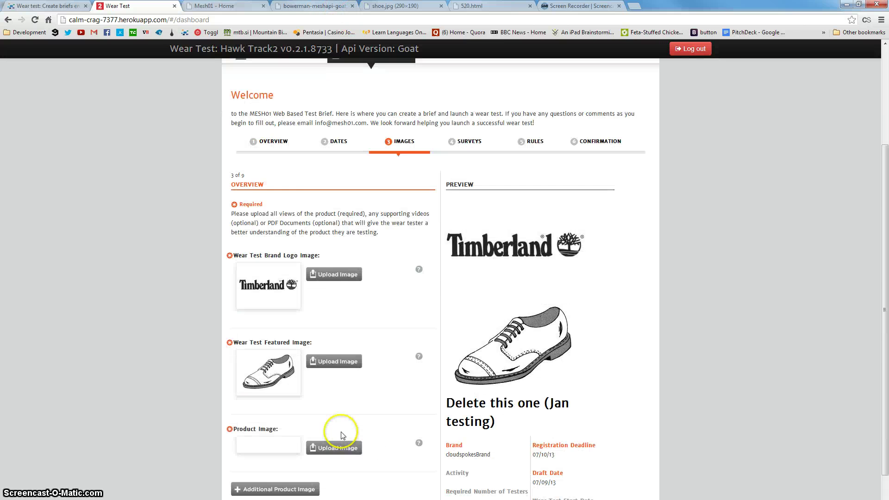
pyautogui.click(341, 495)
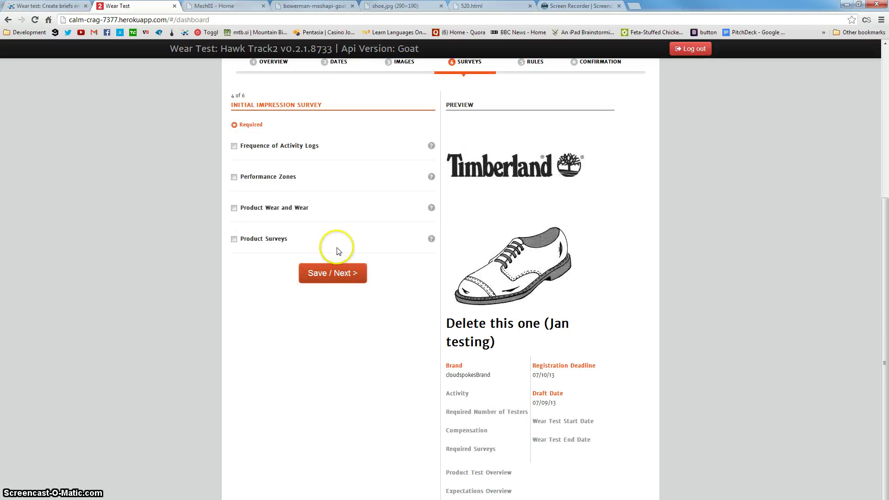
pyautogui.scroll(3, 324, 241)
pyautogui.click(271, 201)
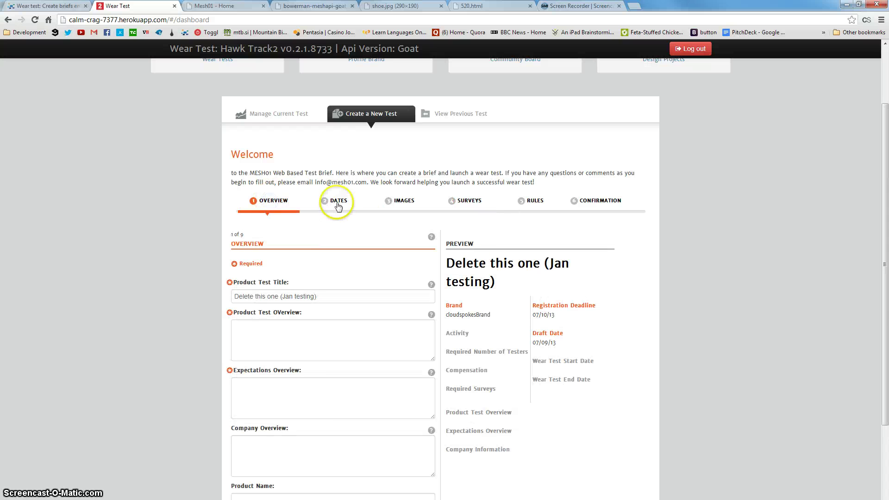
# Step: On the Dates stage, set Begin Registration to 07/18/13, Registration Deadline to 07/19/13 and Draft Date to 07/16/13
pyautogui.click(338, 204)
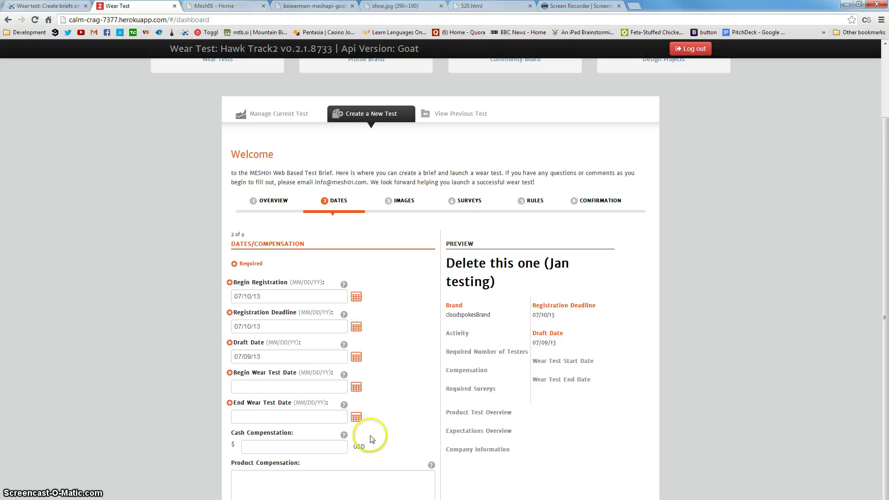
pyautogui.click(356, 296)
pyautogui.click(297, 370)
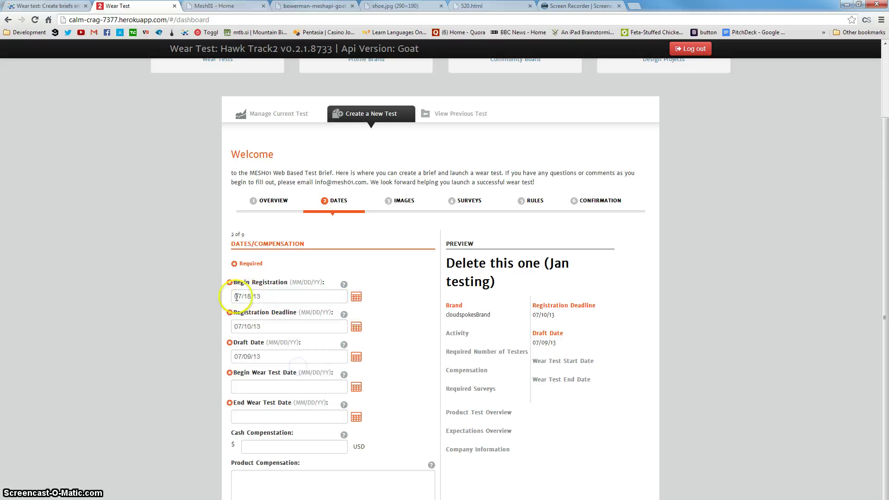
pyautogui.click(356, 327)
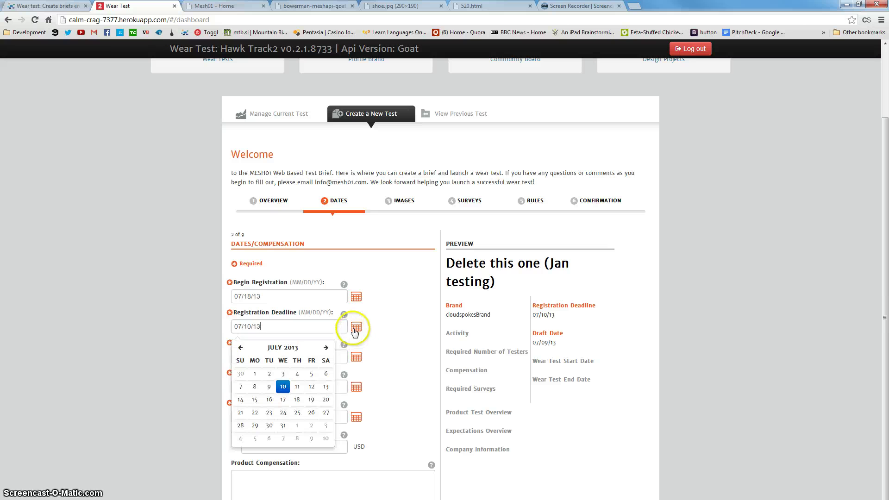
pyautogui.click(317, 400)
pyautogui.click(356, 357)
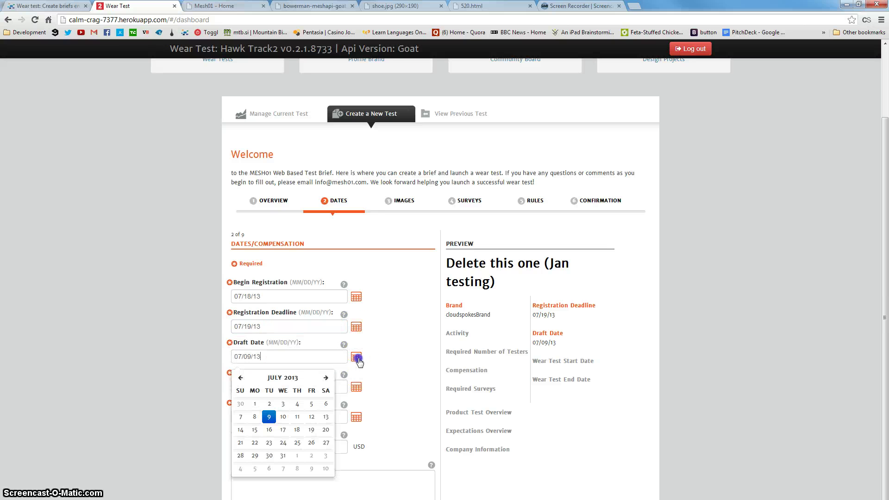
pyautogui.click(271, 432)
# Step: Set Begin Wear Test Date to 07/23/13 and End Wear Test Date to 07/02/13, and return to the Overview stage
pyautogui.click(356, 387)
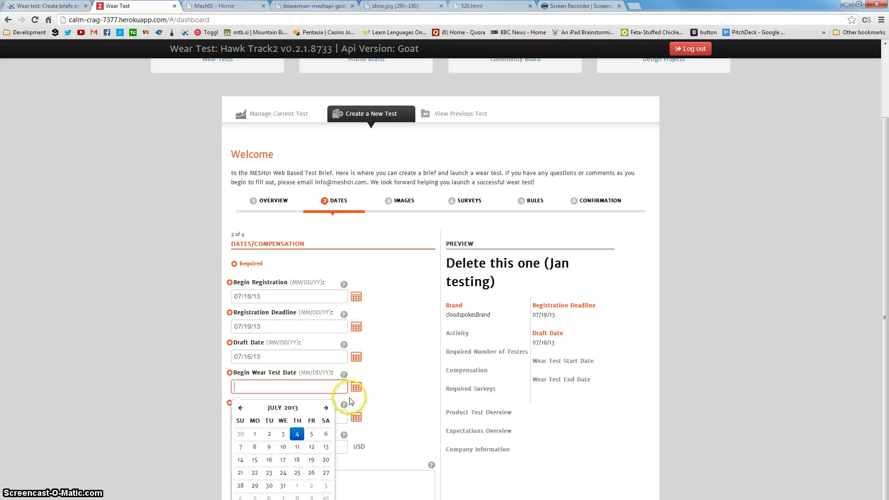
pyautogui.click(270, 468)
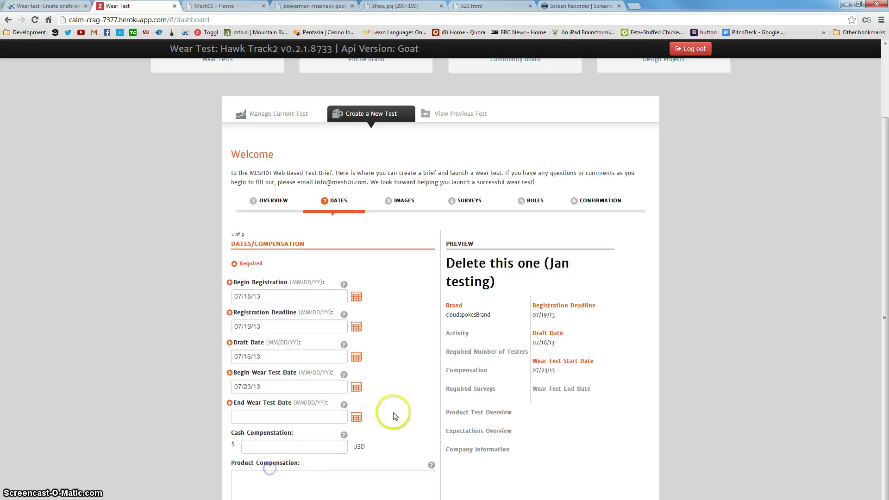
pyautogui.click(356, 417)
pyautogui.click(271, 463)
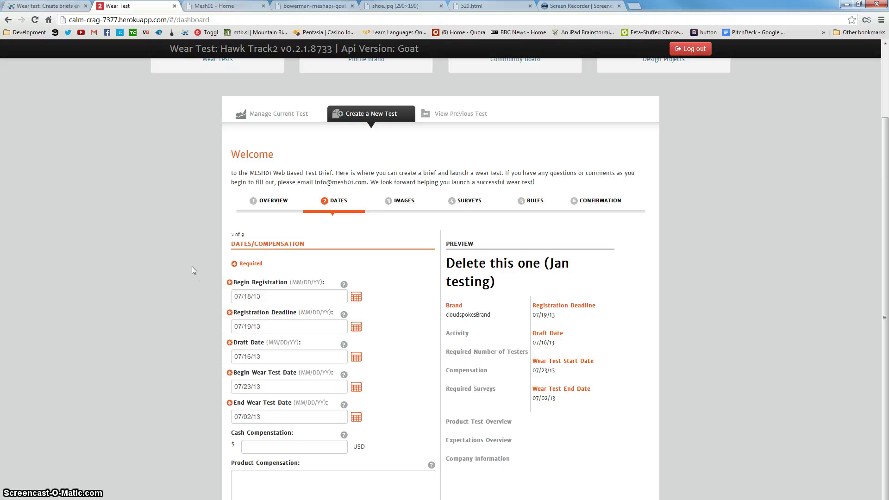
pyautogui.click(283, 205)
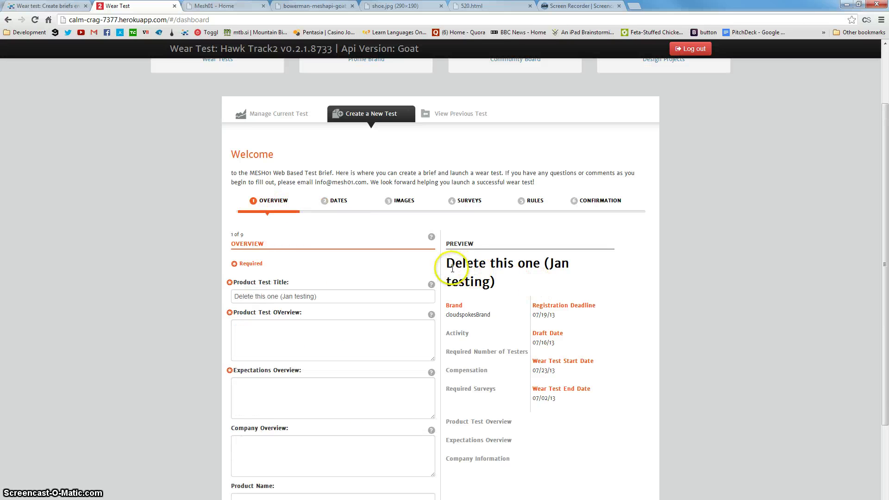
# Step: Return to the current tests list and search the page for "delete" to find the edited brief
pyautogui.click(268, 119)
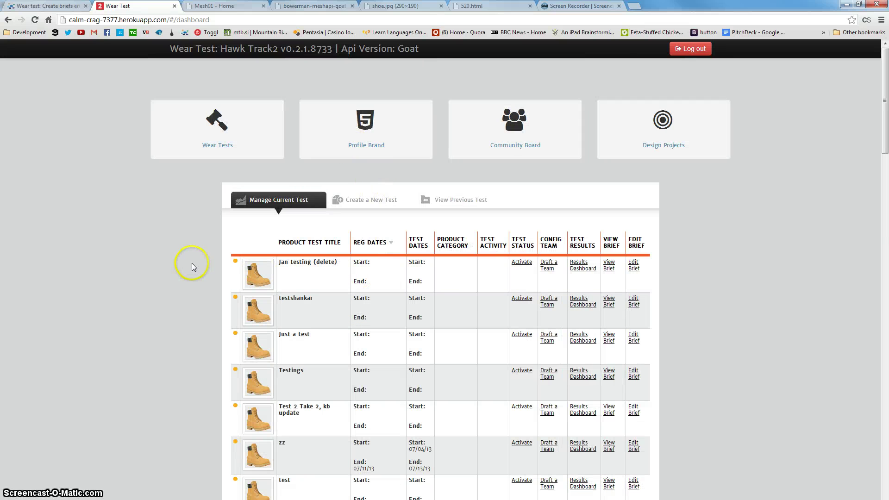
pyautogui.hotkey('ctrl', 'f')
pyautogui.write('delete')
pyautogui.press('Return')
pyautogui.press('Return')
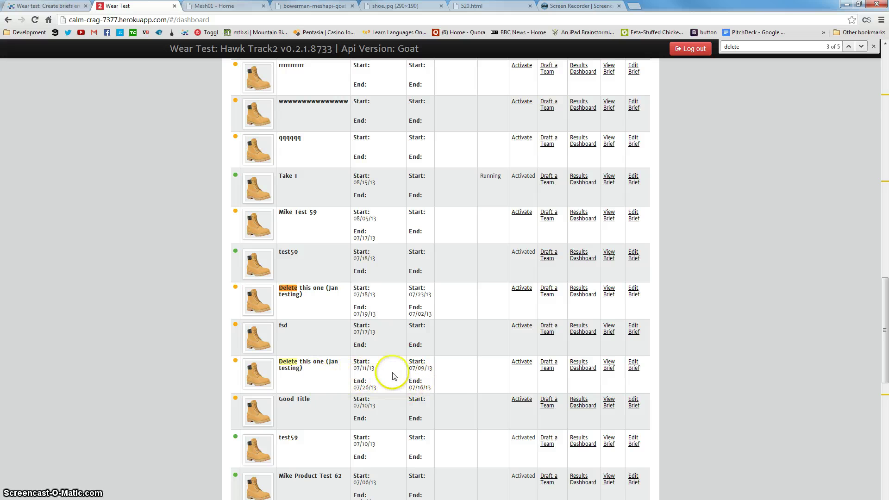
# Step: Open for editing the "Delete this one" brief whose registration starts on 07/11/13, and examine its Dates stage
pyautogui.click(634, 365)
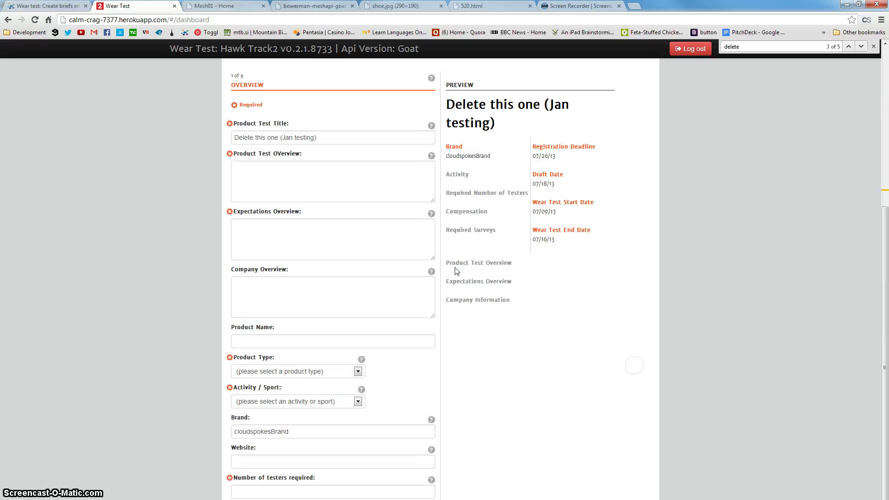
pyautogui.scroll(2, 317, 225)
pyautogui.click(328, 137)
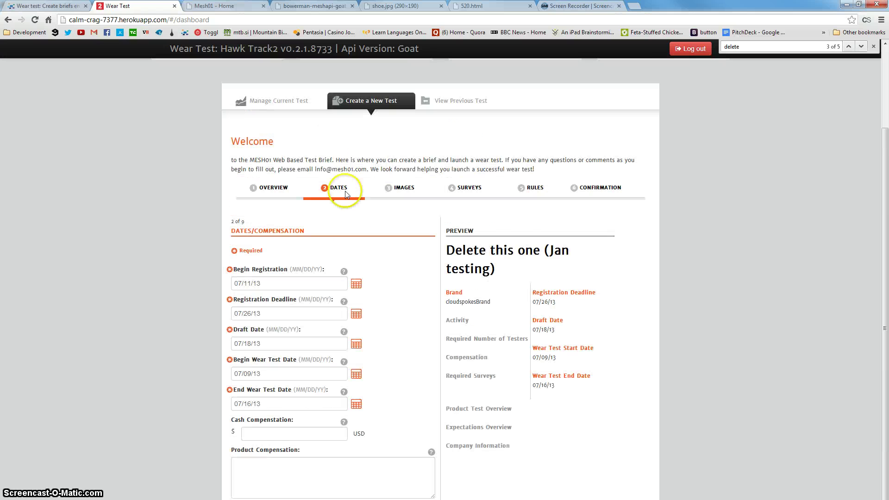
# Step: Review requirement 3 about the step 3 image popup on the CloudSpokes challenge page, and open the brief's Images stage
pyautogui.click(74, 6)
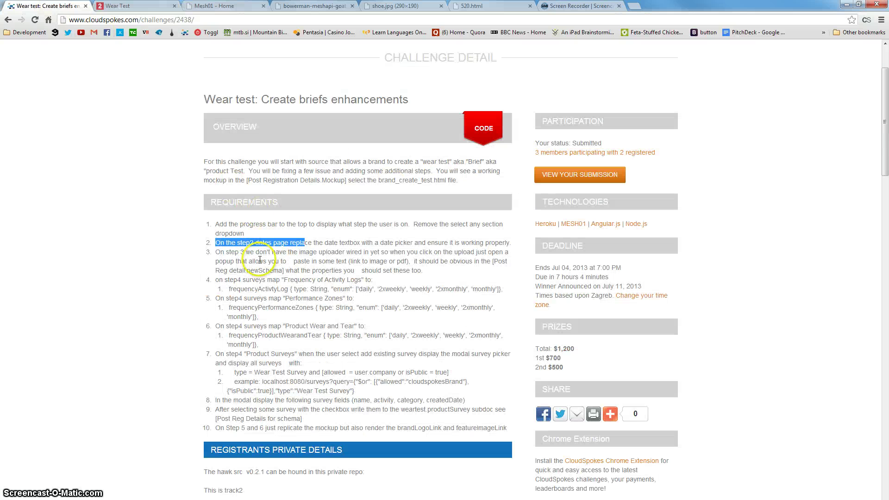
pyautogui.moveTo(218, 250); pyautogui.dragTo(259, 252)
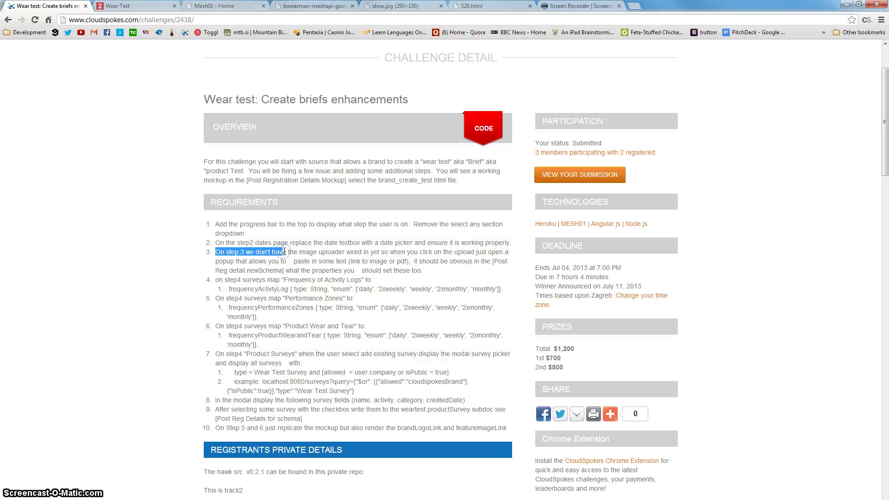
pyautogui.moveTo(285, 252); pyautogui.dragTo(283, 252)
pyautogui.click(141, 6)
pyautogui.click(403, 190)
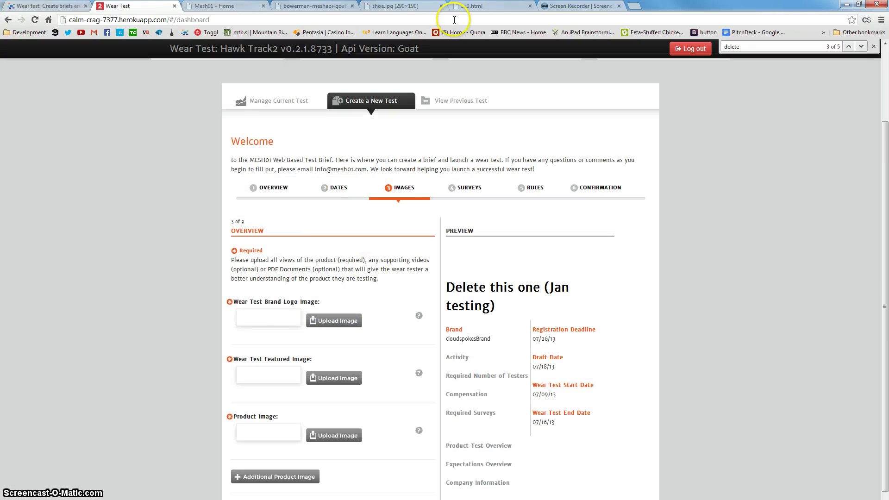
pyautogui.click(393, 8)
pyautogui.click(217, 19)
pyautogui.hotkey('ctrl', 'c')
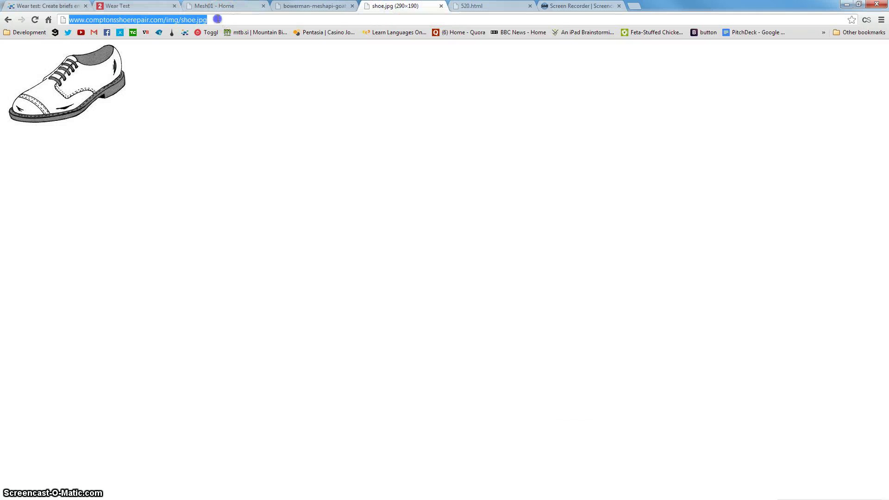
pyautogui.click(123, 6)
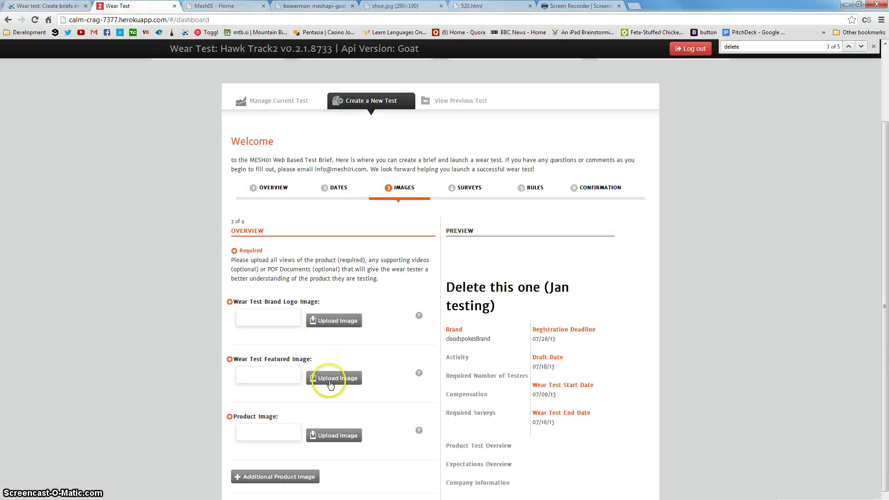
pyautogui.click(328, 379)
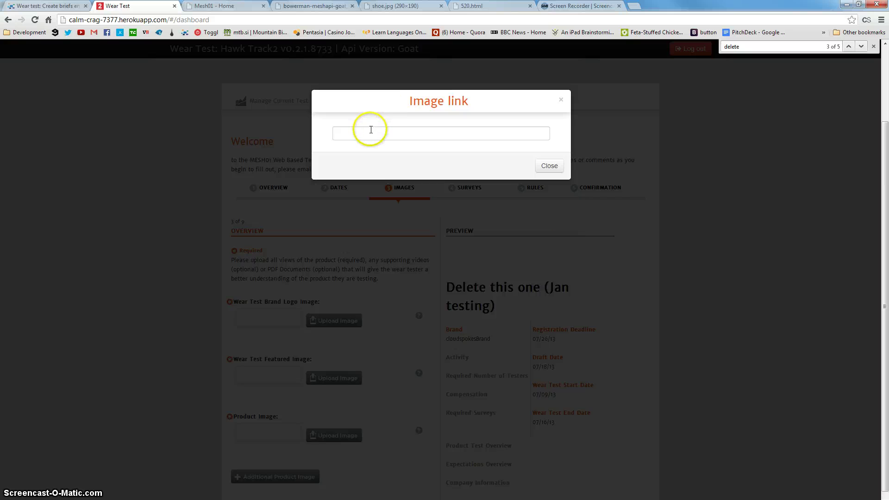
pyautogui.click(371, 132)
pyautogui.hotkey('ctrl', 'v')
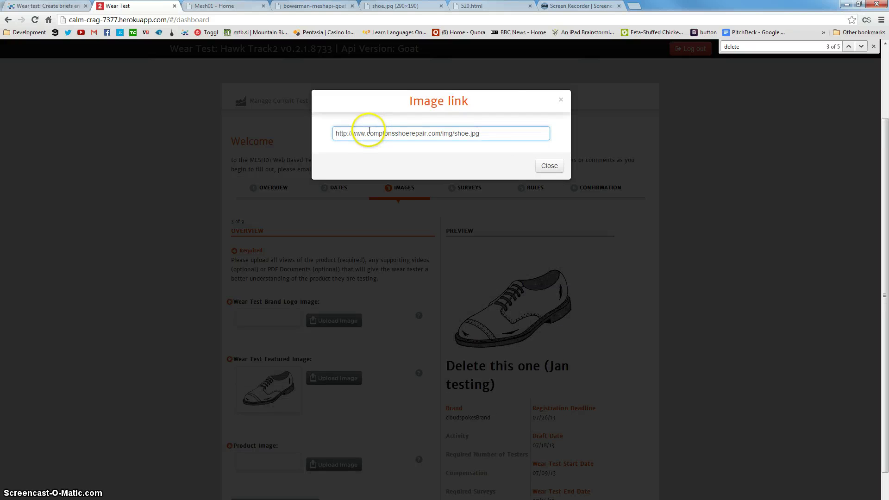
pyautogui.click(545, 166)
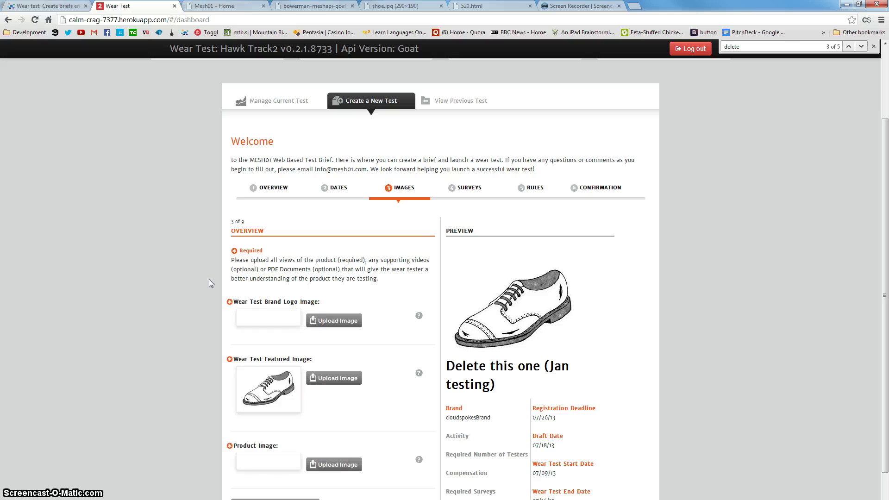
# Step: Search Google Images for "nike", open the original image of the orange swoosh on white and copy its address
pyautogui.hotkey('ctrl', 't')
pyautogui.write('nike')
pyautogui.press('Return')
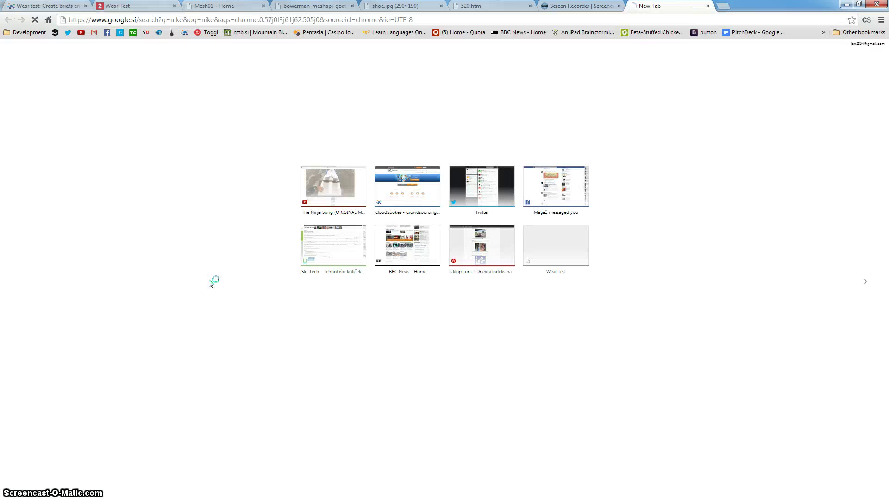
pyautogui.click(72, 48)
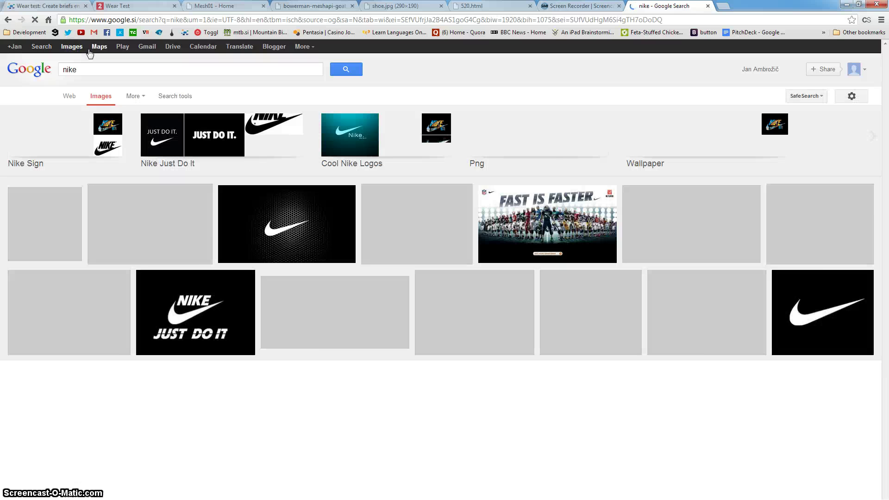
pyautogui.click(116, 209)
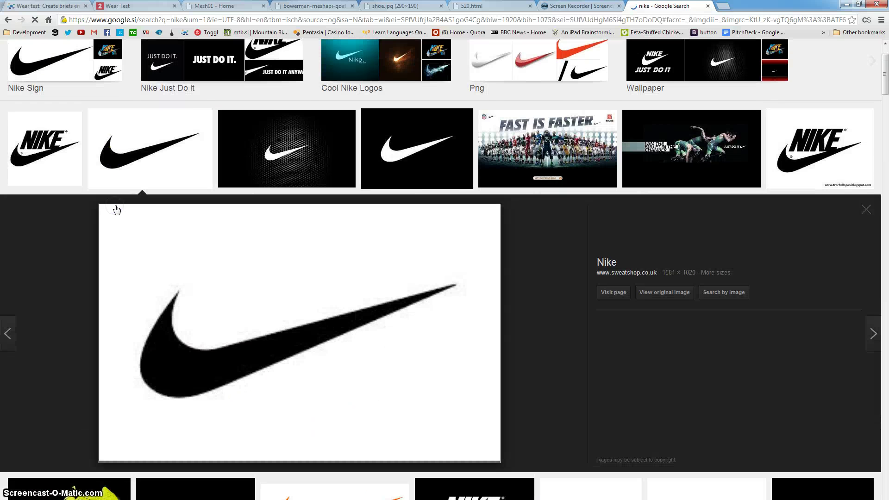
pyautogui.scroll(1, 90, 129)
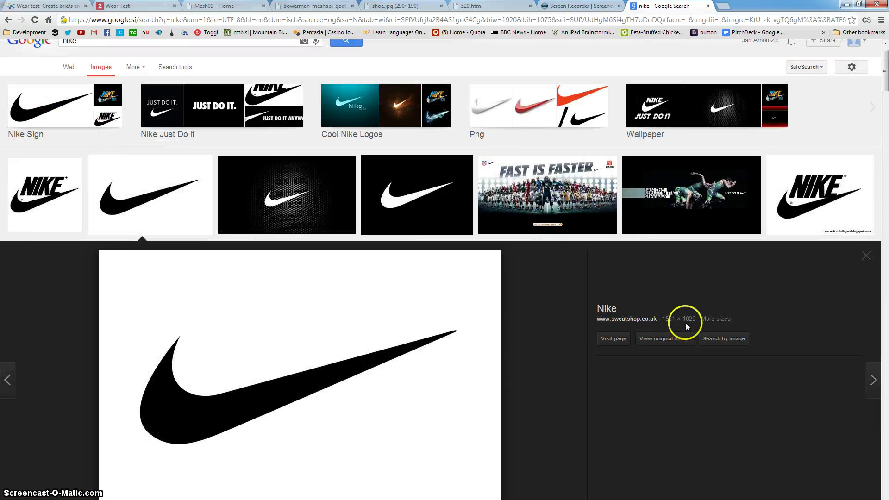
pyautogui.scroll(1, 260, 141)
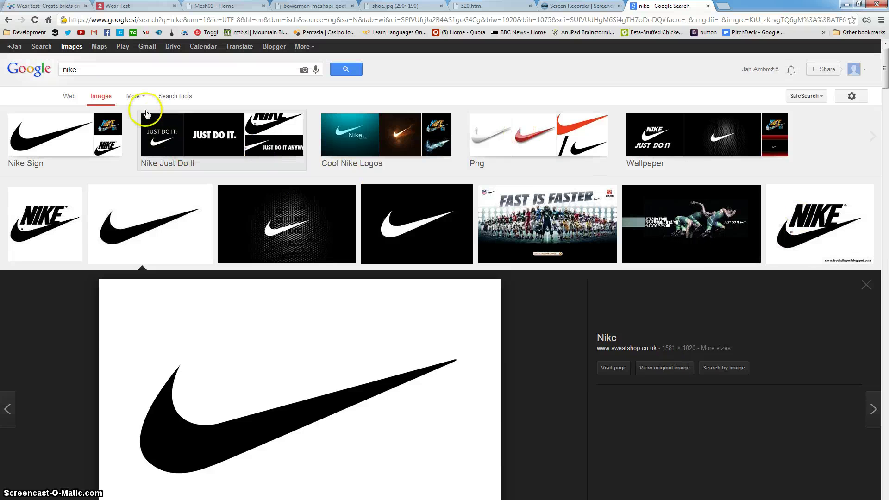
pyautogui.scroll(-9, 123, 145)
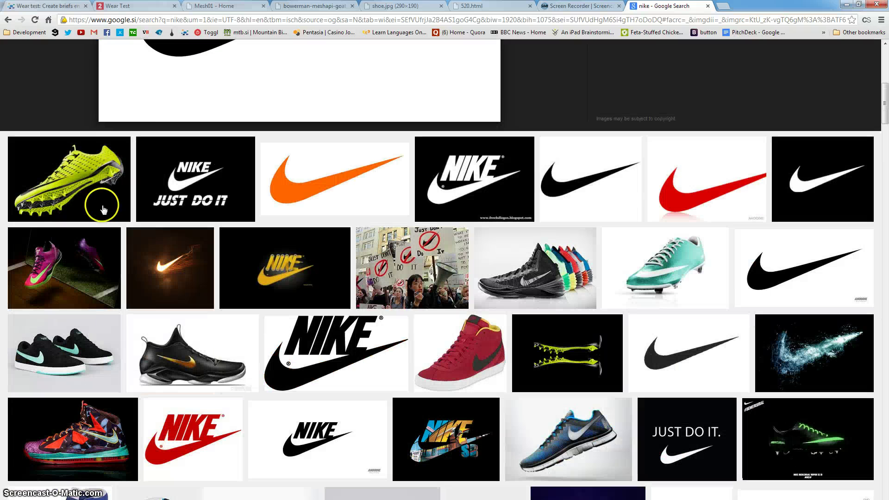
pyautogui.click(357, 159)
pyautogui.click(681, 321)
pyautogui.click(163, 19)
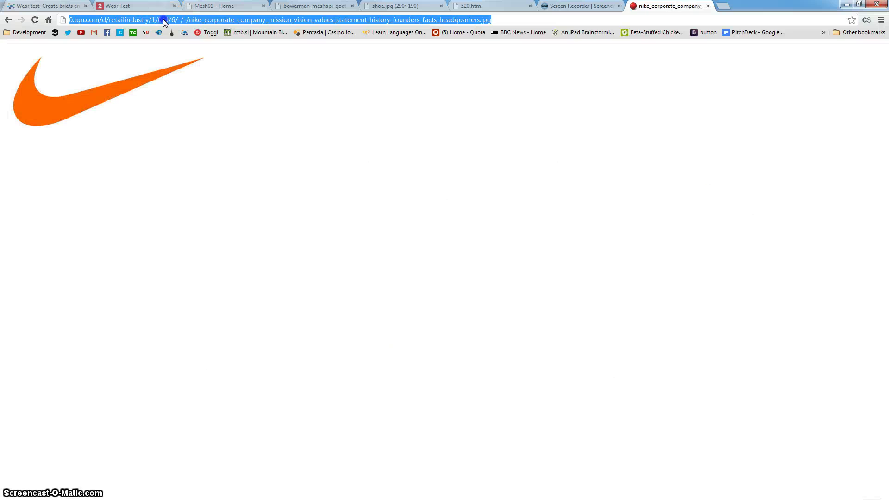
# Step: Set the Wear Test Brand Logo Image link to the copied orange swoosh address
pyautogui.click(124, 6)
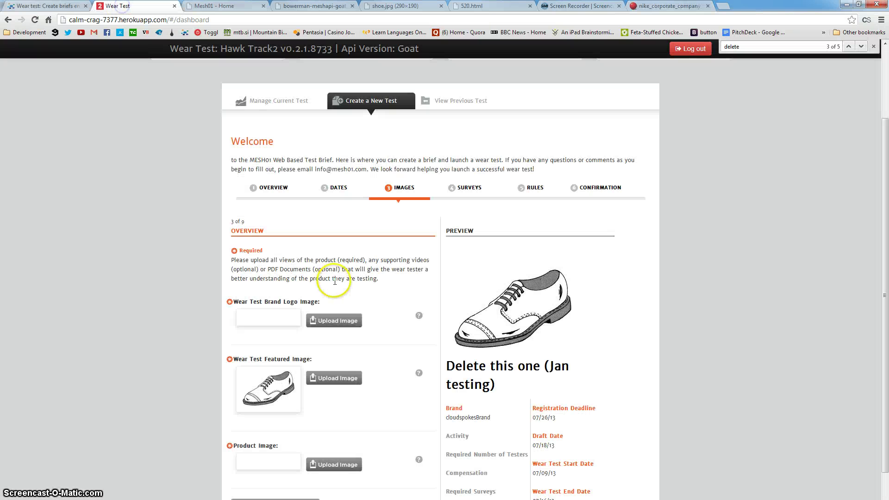
pyautogui.click(322, 322)
pyautogui.click(402, 133)
pyautogui.hotkey('ctrl', 'v')
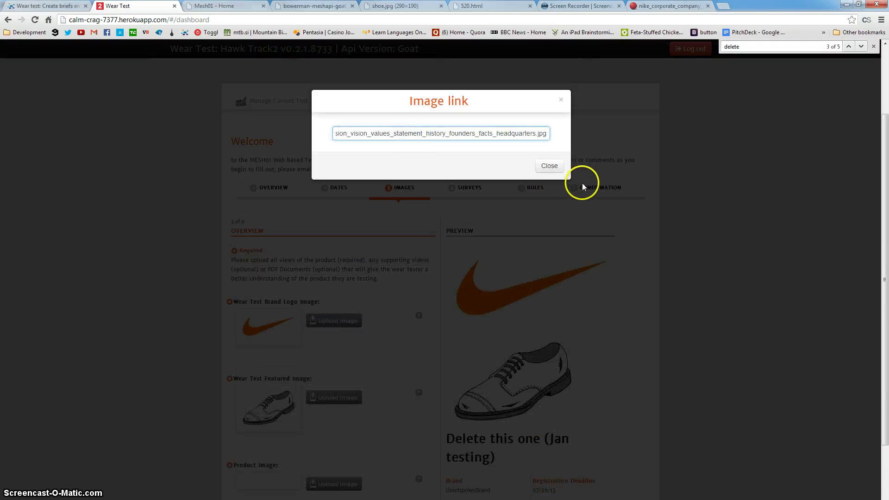
pyautogui.click(550, 167)
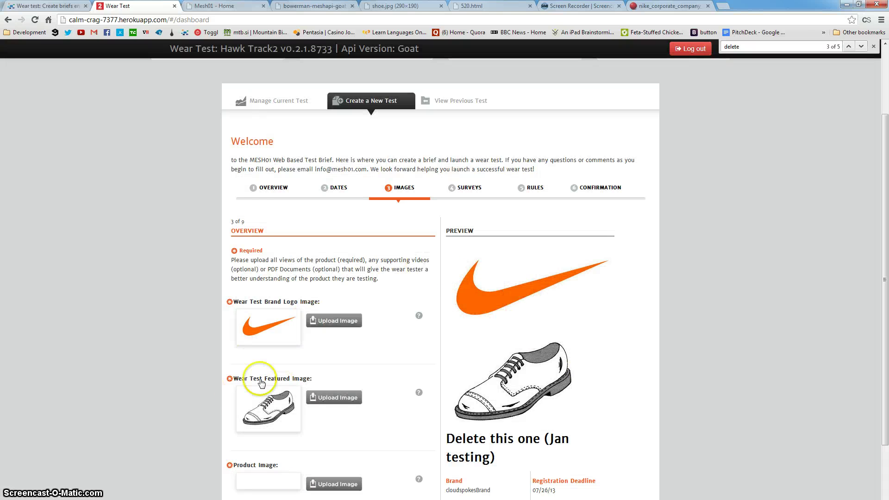
# Step: Reopen from the current tests list the "Delete this one" brief with registration start 07/11/13, and check its Images stage
pyautogui.click(260, 100)
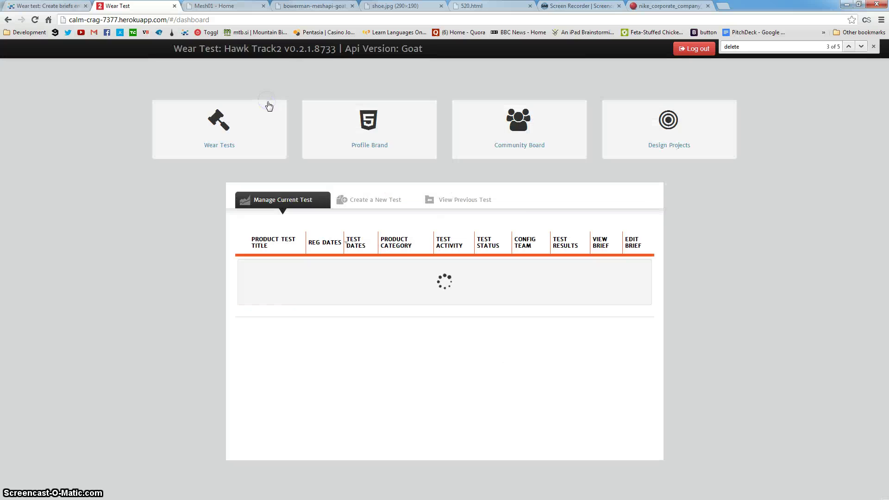
pyautogui.scroll(-5, 377, 320)
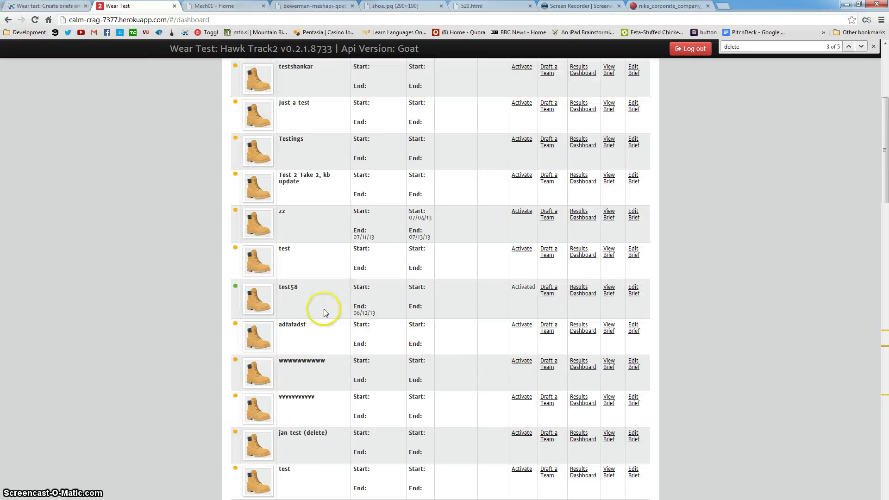
pyautogui.hotkey('ctrl', 'f')
pyautogui.press('Return')
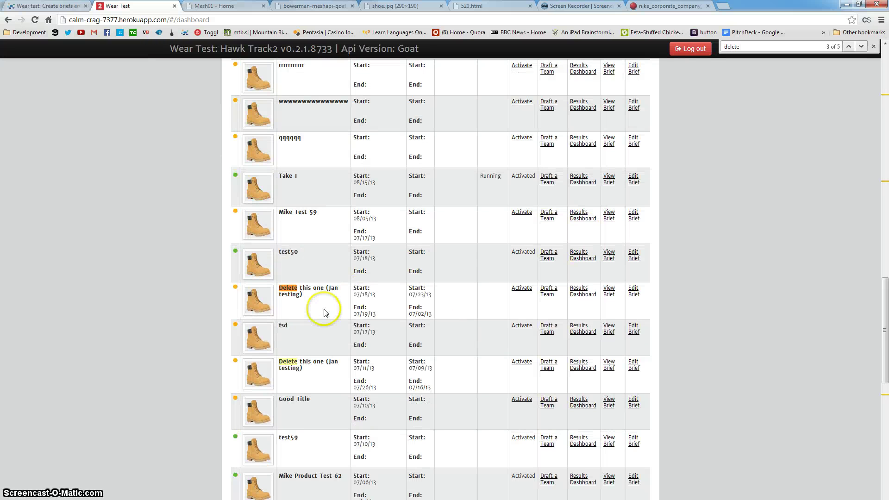
pyautogui.click(637, 367)
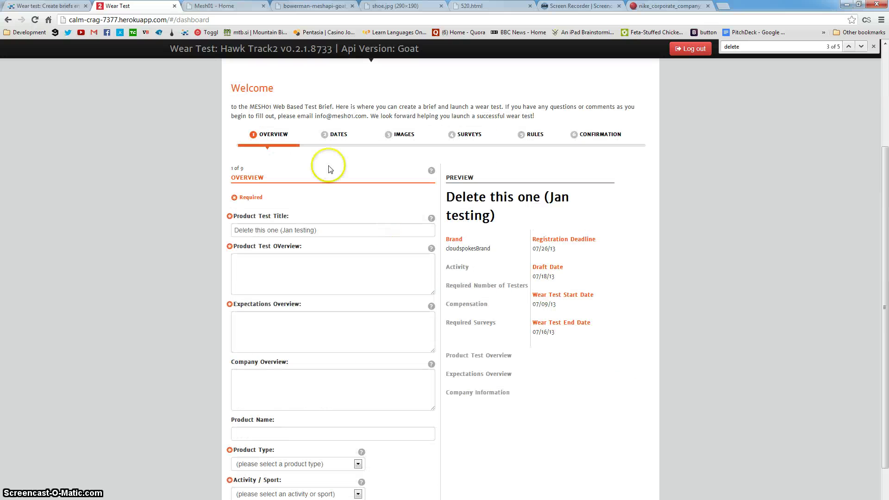
pyautogui.click(398, 134)
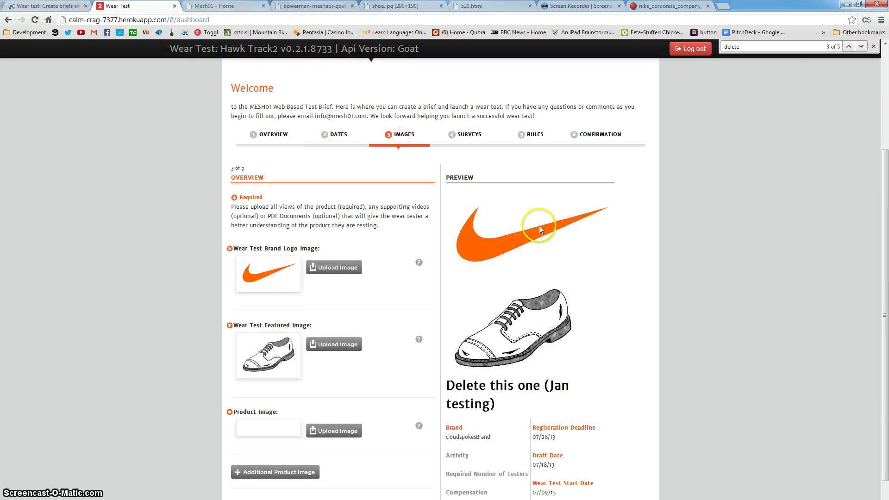
# Step: View the brief's Surveys, Rules and Confirmation stages and check their preview images against requirement 10 on the challenge page
pyautogui.click(466, 134)
pyautogui.click(531, 135)
pyautogui.click(598, 136)
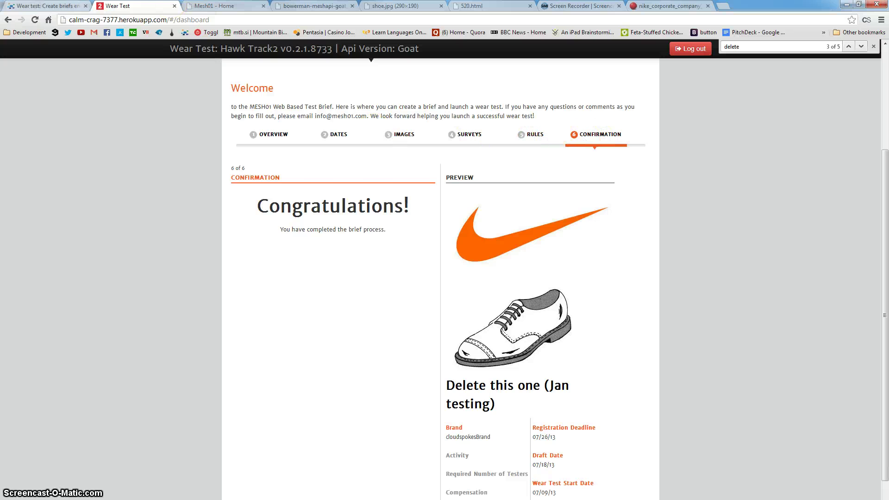
pyautogui.hotkey('ctrl', 'shift', 'Tab')
pyautogui.moveTo(215, 429); pyautogui.dragTo(500, 429)
pyautogui.hotkey('ctrl', 'Tab')
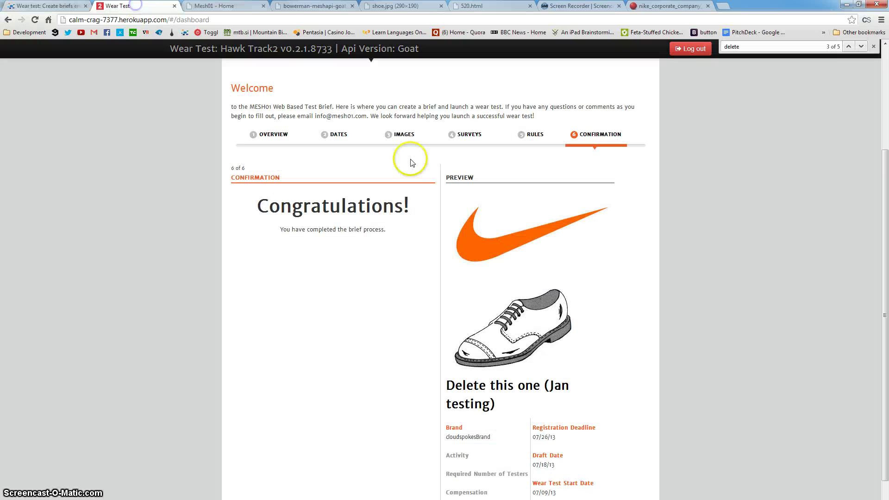
# Step: Set the Product Image link to the copied orange swoosh address on the Images stage, and save to continue to Surveys
pyautogui.click(397, 135)
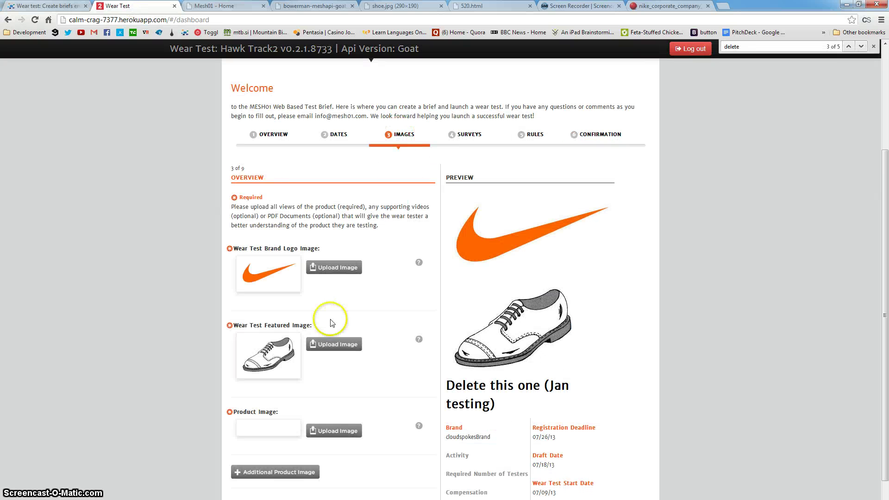
pyautogui.click(334, 431)
pyautogui.click(383, 134)
pyautogui.hotkey('ctrl', 'v')
pyautogui.click(547, 165)
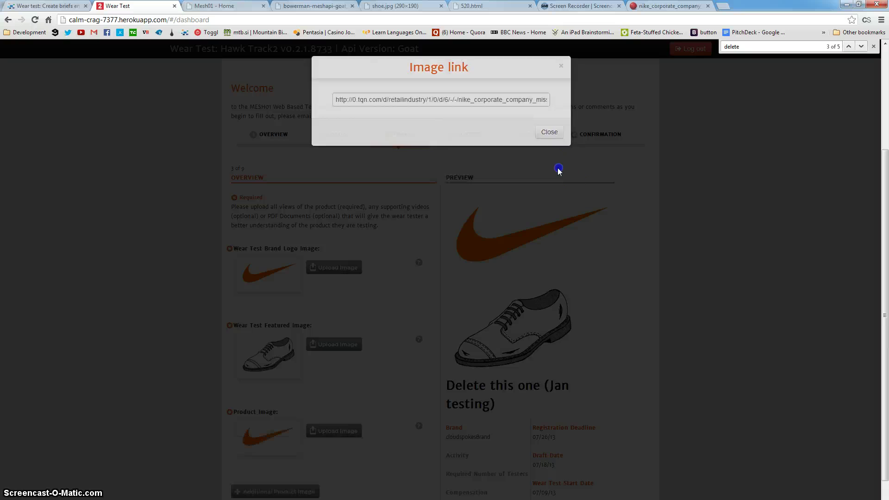
pyautogui.scroll(-2, 312, 447)
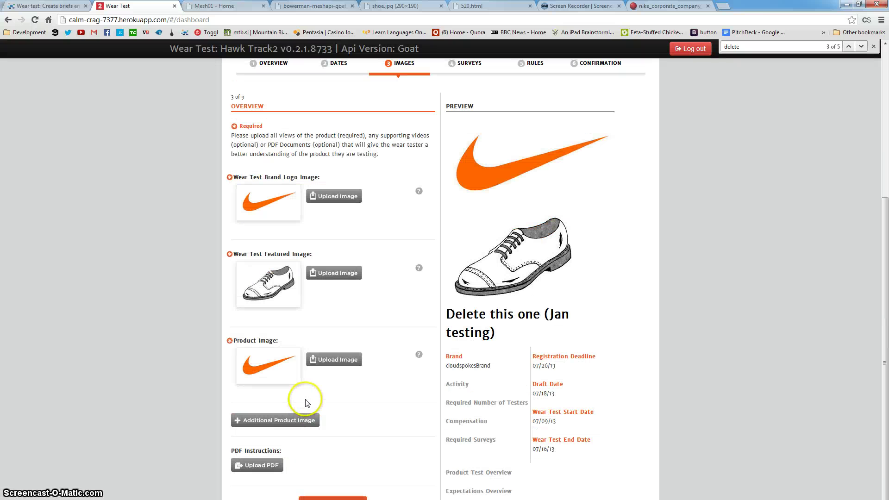
pyautogui.click(335, 497)
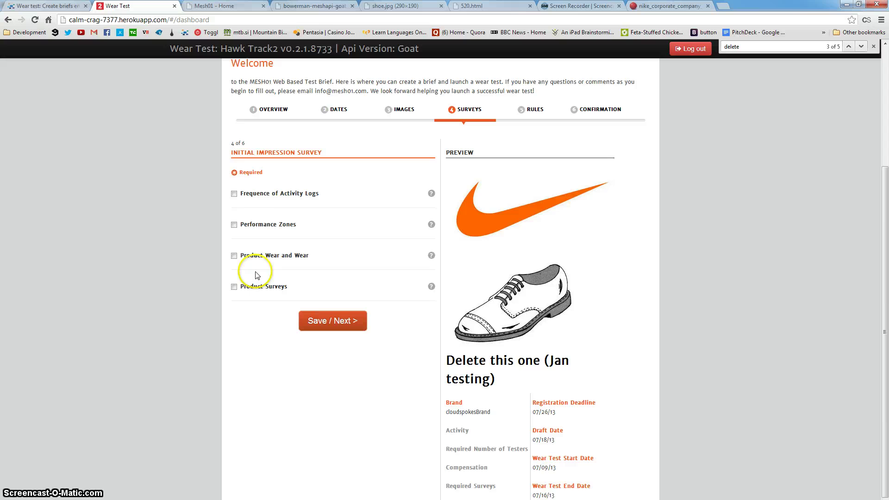
# Step: Compare the brief's Dates stage with the dates page of the MESH01 prototype mockup
pyautogui.click(219, 5)
pyautogui.hotkey('ctrl', '1')
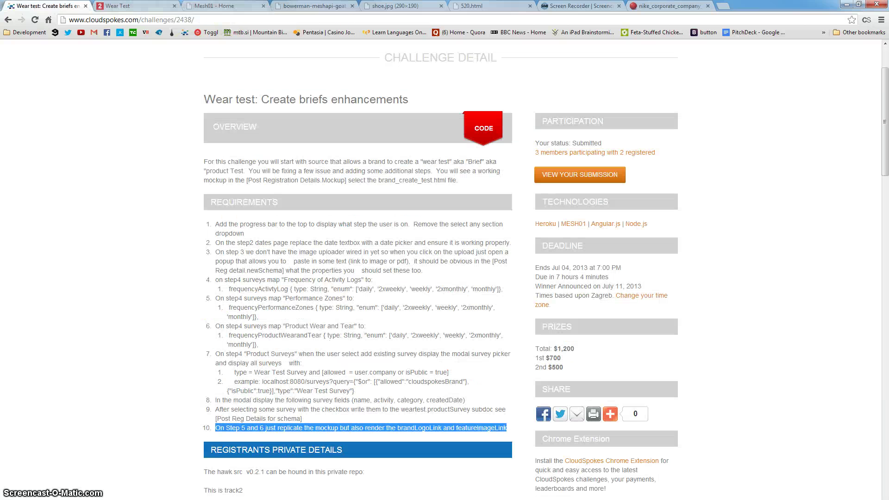
pyautogui.hotkey('ctrl', '3')
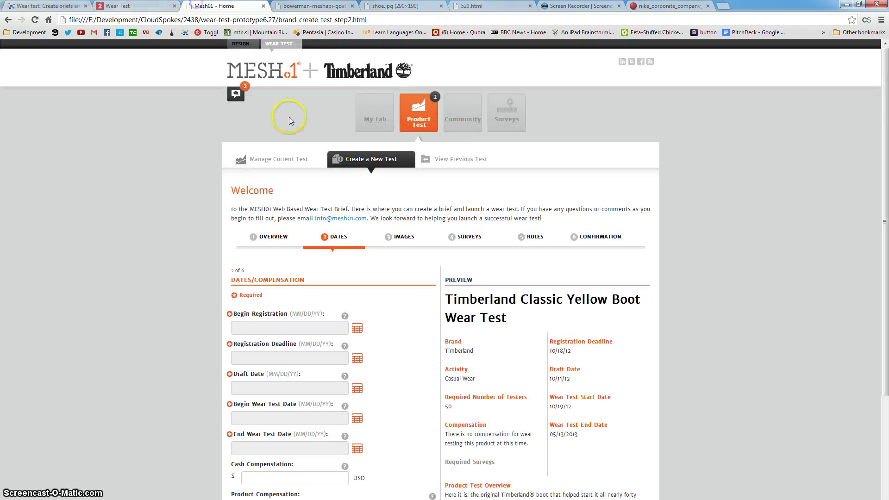
pyautogui.scroll(-2, 412, 278)
pyautogui.click(145, 6)
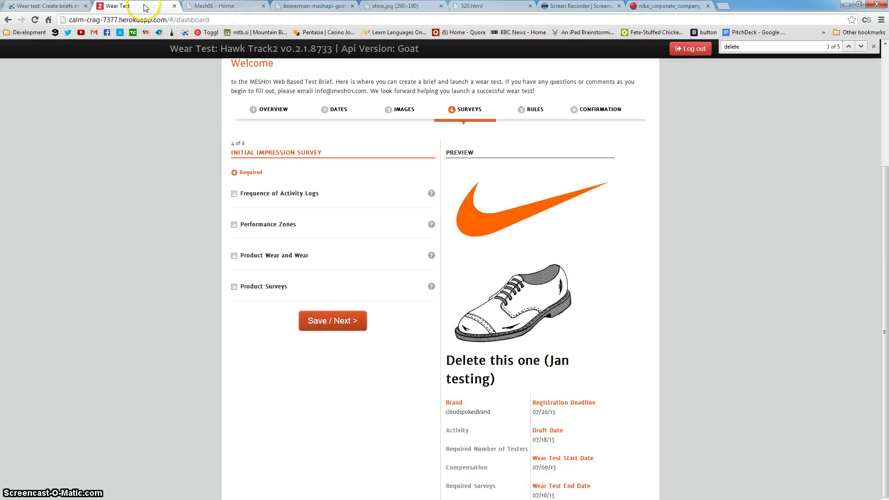
pyautogui.click(336, 108)
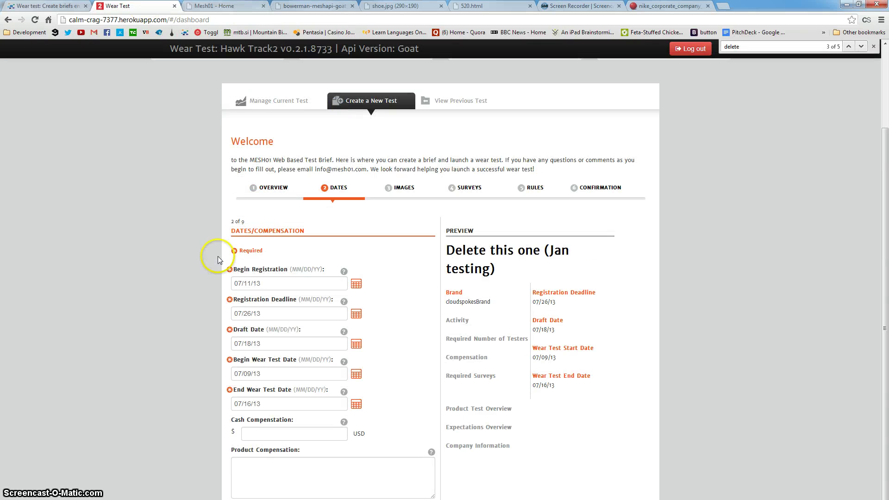
pyautogui.click(217, 6)
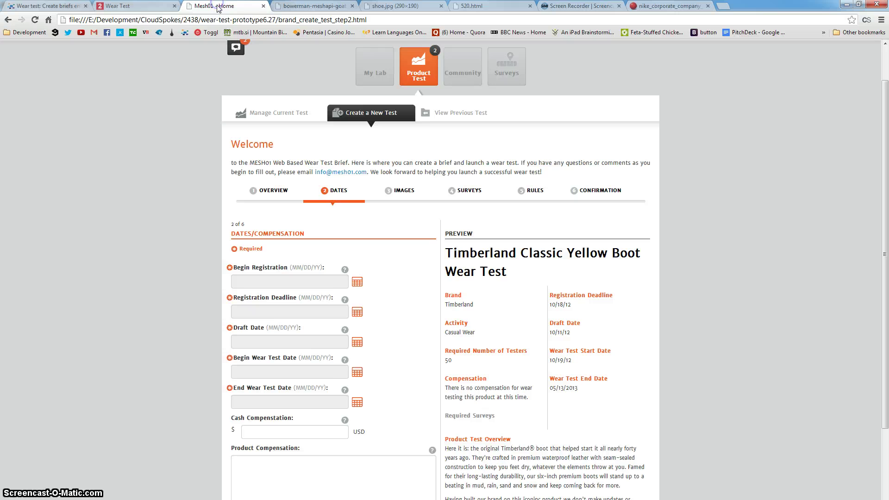
pyautogui.click(157, 7)
pyautogui.click(195, 6)
pyautogui.click(141, 9)
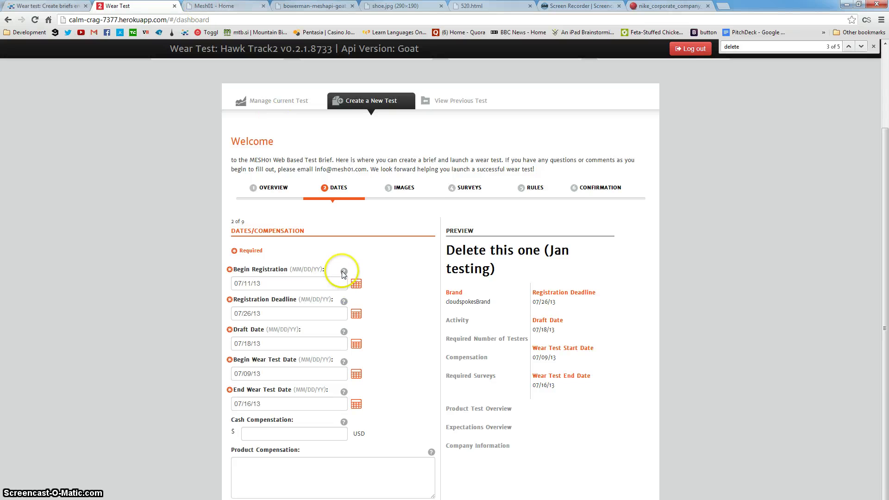
# Step: Compare the Begin Registration help hint on the mockup's dates page with the same hint on the brief's Dates stage
pyautogui.click(218, 5)
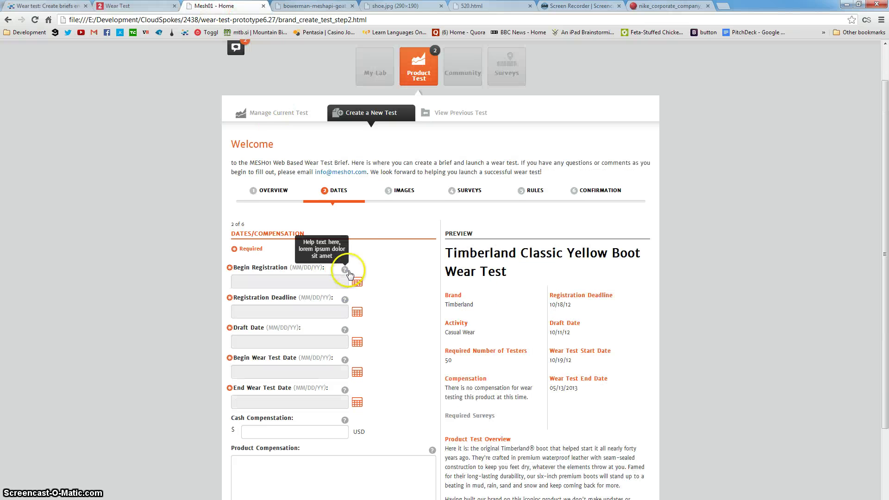
pyautogui.hotkey('ctrl', 'shift', 'Tab')
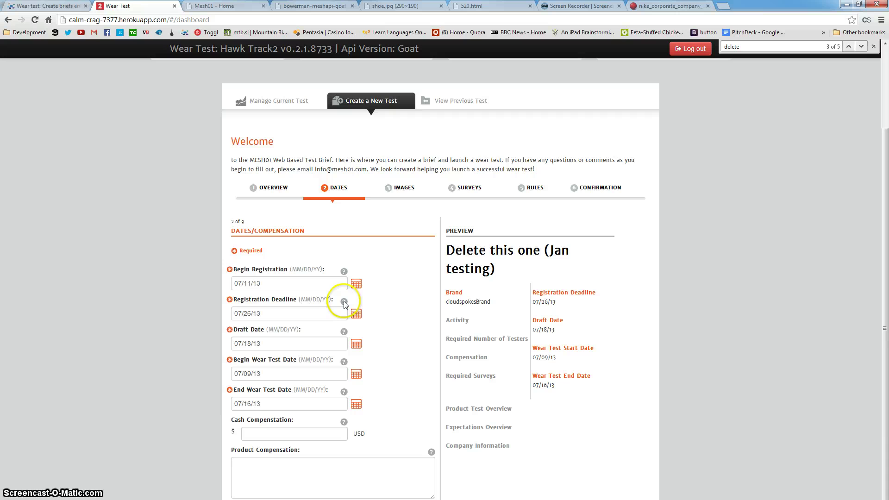
pyautogui.click(345, 272)
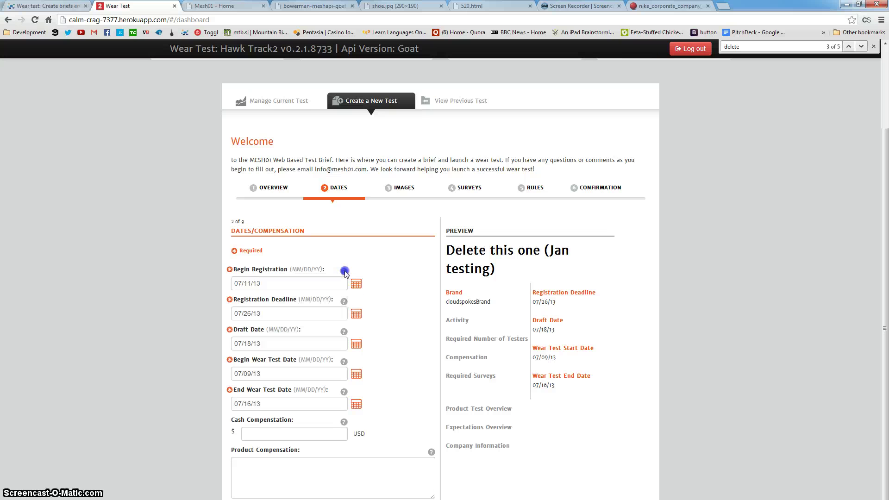
# Step: Try the stage navigation between Dates and Images in the MESH01 prototype mockup and view its Images page
pyautogui.click(217, 5)
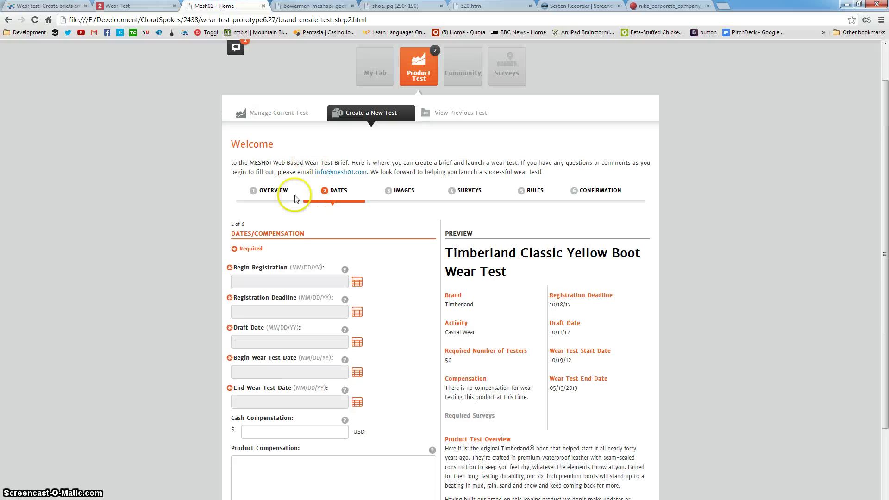
pyautogui.click(398, 191)
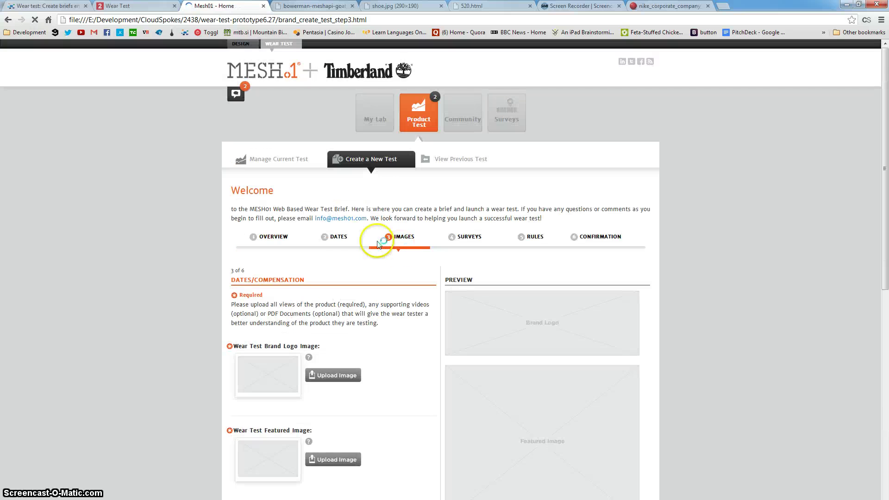
pyautogui.click(337, 238)
pyautogui.click(405, 238)
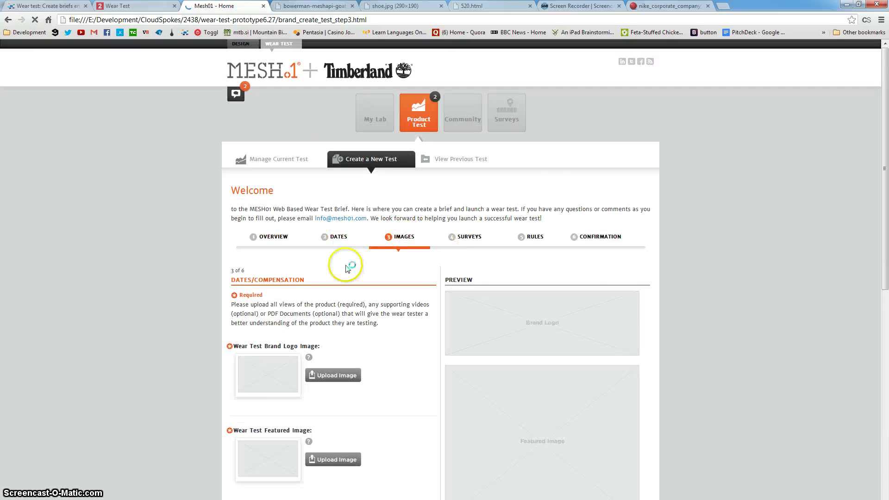
pyautogui.scroll(-3, 333, 267)
# Step: Open the brief's Surveys stage in the app, and review survey requirements 4 to 7 on the challenge page
pyautogui.click(130, 4)
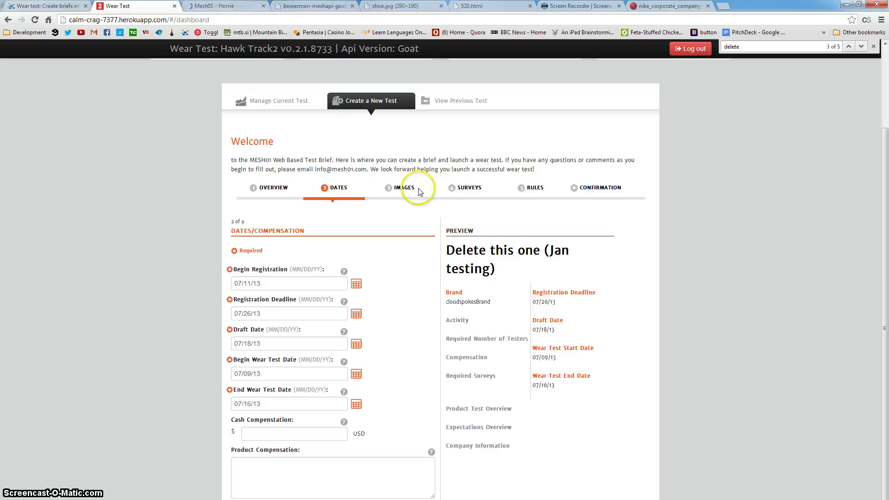
pyautogui.click(464, 191)
pyautogui.click(63, 6)
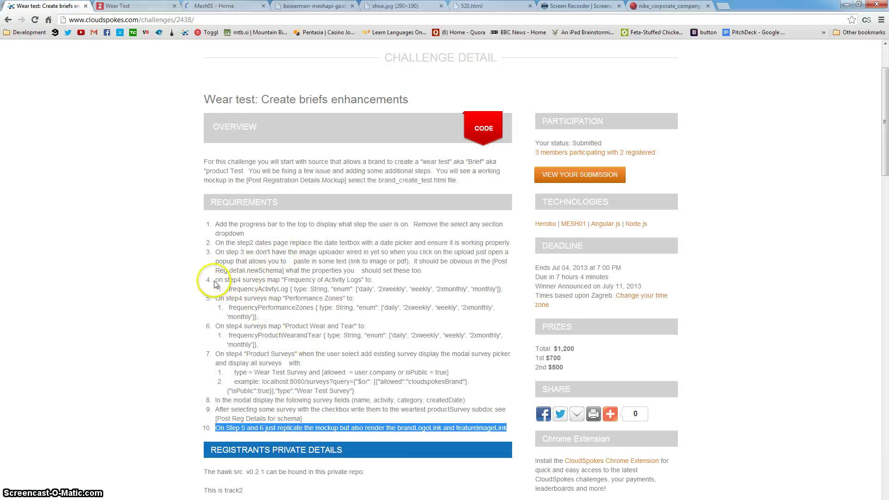
pyautogui.moveTo(215, 281); pyautogui.dragTo(235, 280)
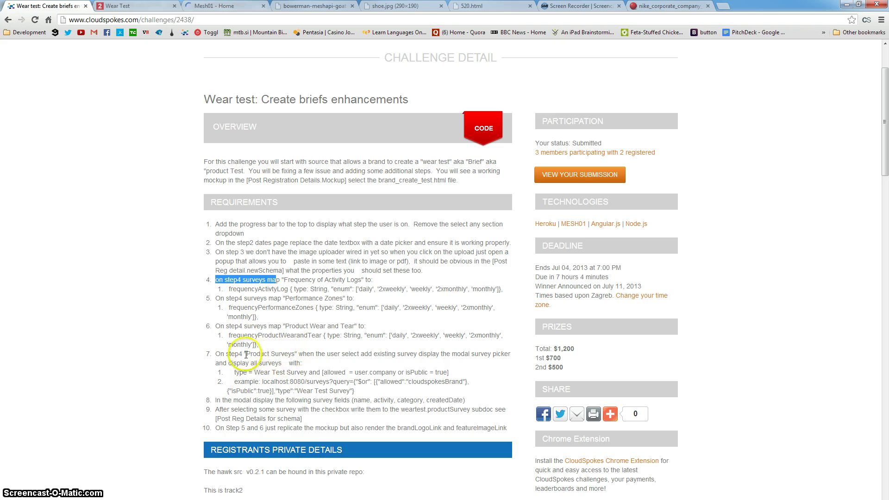
pyautogui.moveTo(246, 355); pyautogui.dragTo(279, 360)
# Step: On the brief's Surveys stage, enable Frequence of Activity Logs, Performance Zones and Product Wear and Wear, and disable all three again
pyautogui.hotkey('ctrl', 'Tab')
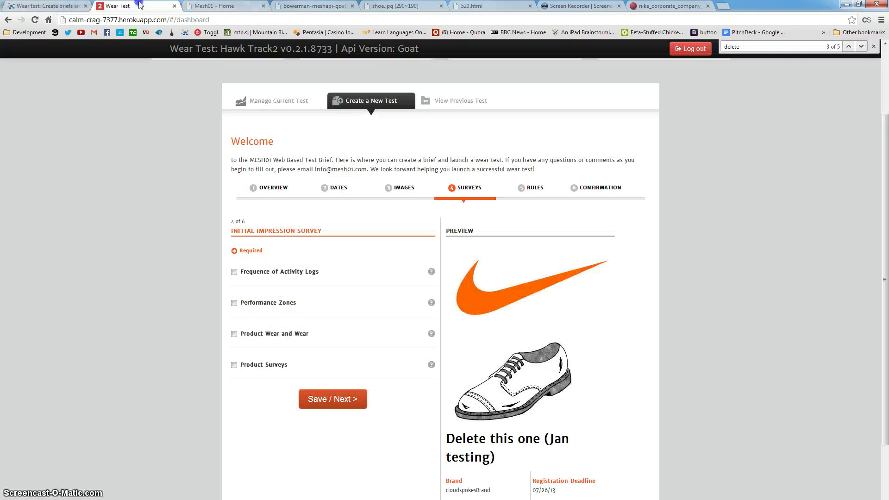
pyautogui.click(272, 273)
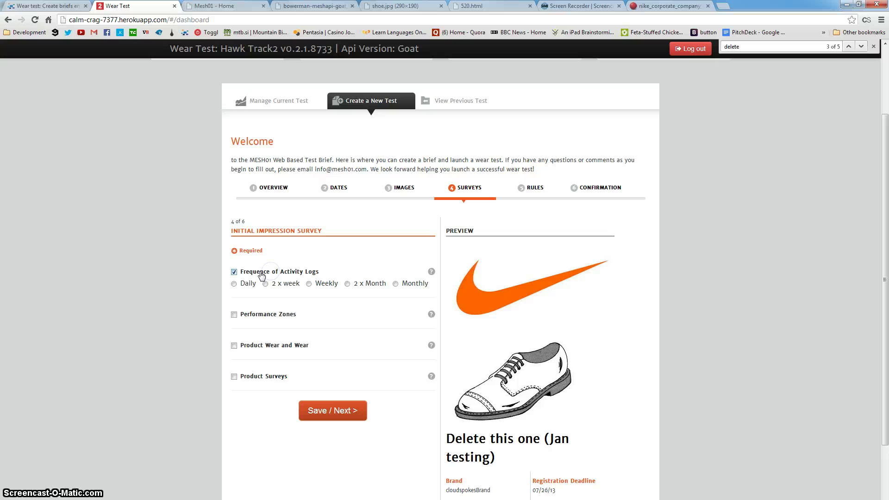
pyautogui.click(244, 315)
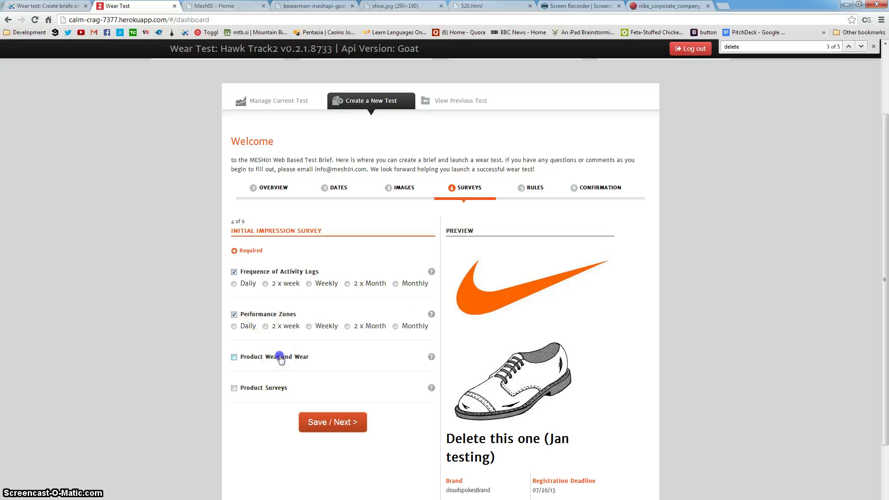
pyautogui.click(280, 357)
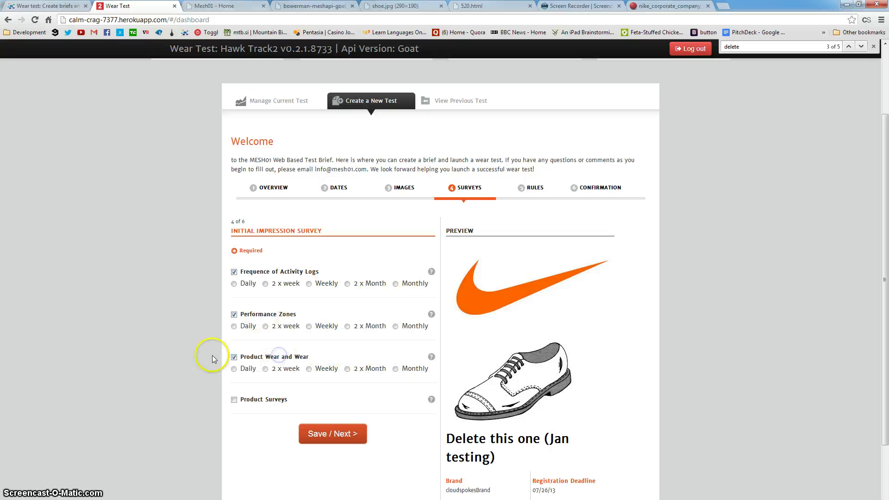
pyautogui.click(246, 357)
pyautogui.click(243, 314)
pyautogui.click(251, 272)
# Step: Enable Frequence of Activity Logs with frequency Weekly, and Performance Zones with frequency 2 x week
pyautogui.click(259, 273)
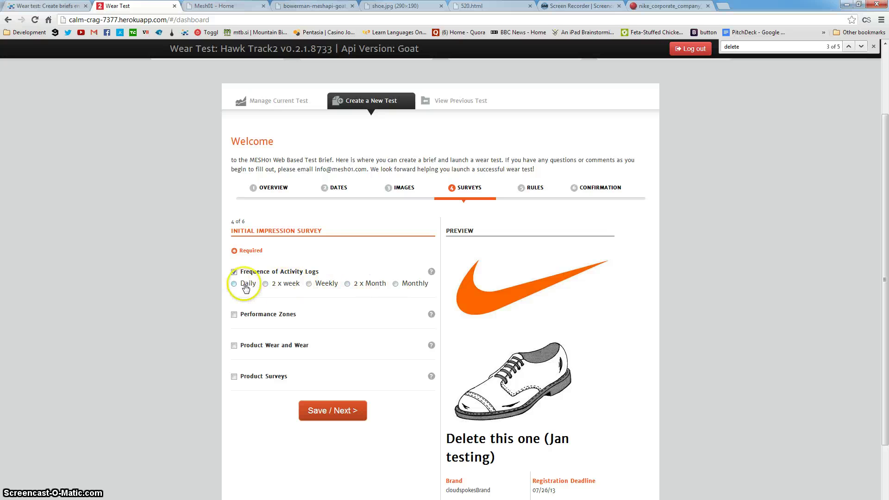
pyautogui.click(284, 272)
pyautogui.click(283, 273)
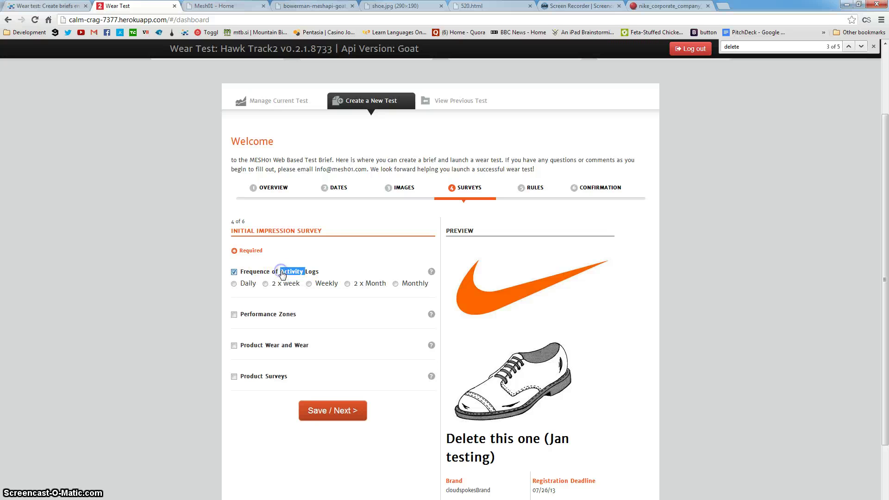
pyautogui.click(283, 274)
pyautogui.tripleClick(284, 274)
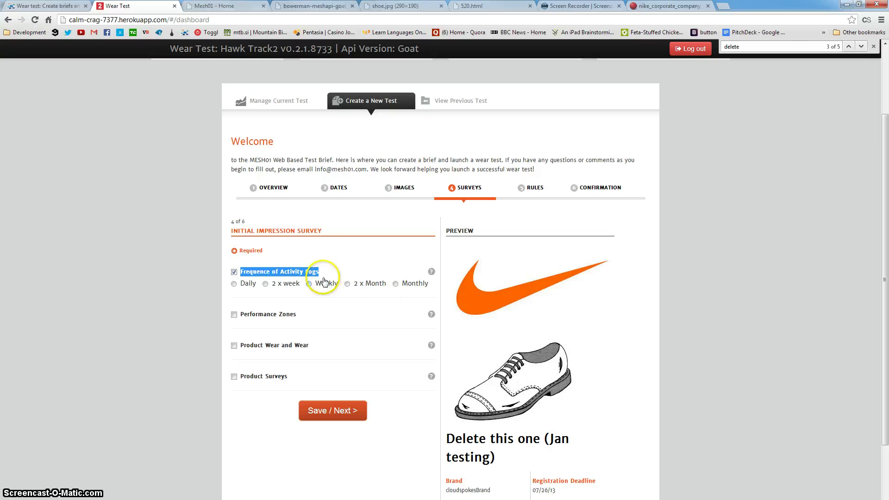
pyautogui.click(309, 284)
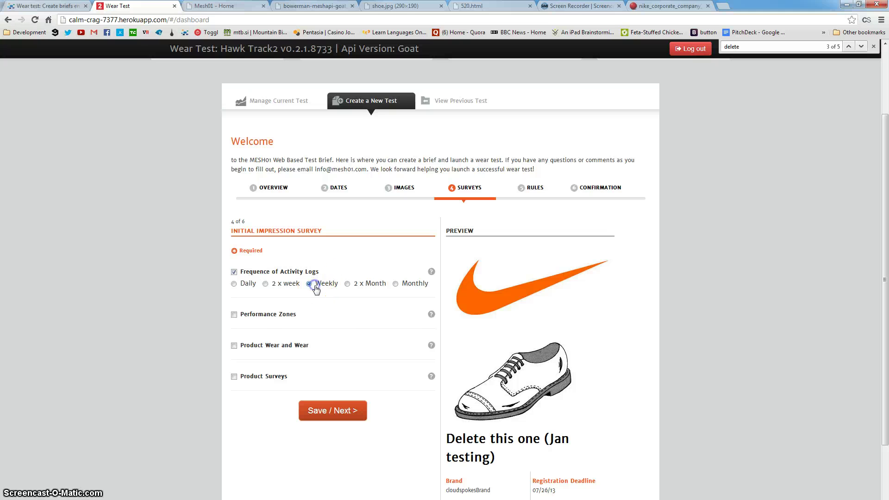
pyautogui.click(270, 315)
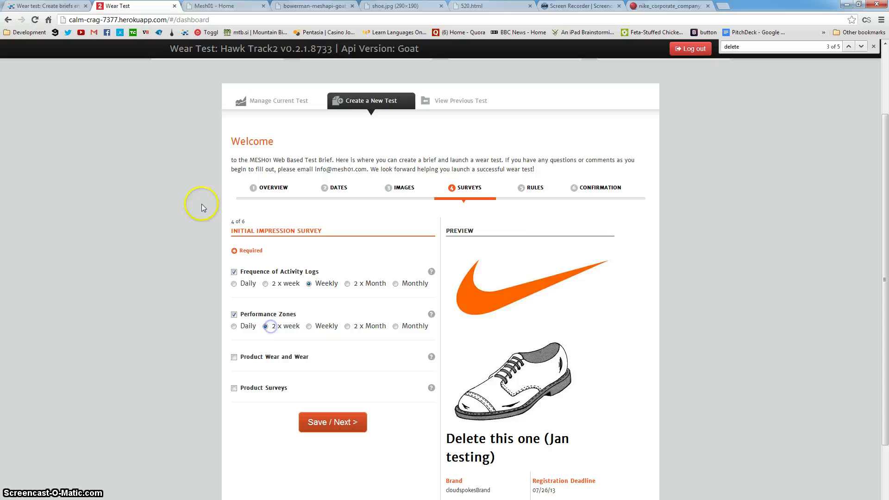
# Step: Reopen from the current tests list the "Delete this one" brief with registration start 07/11/13, and go to its Surveys stage
pyautogui.click(258, 100)
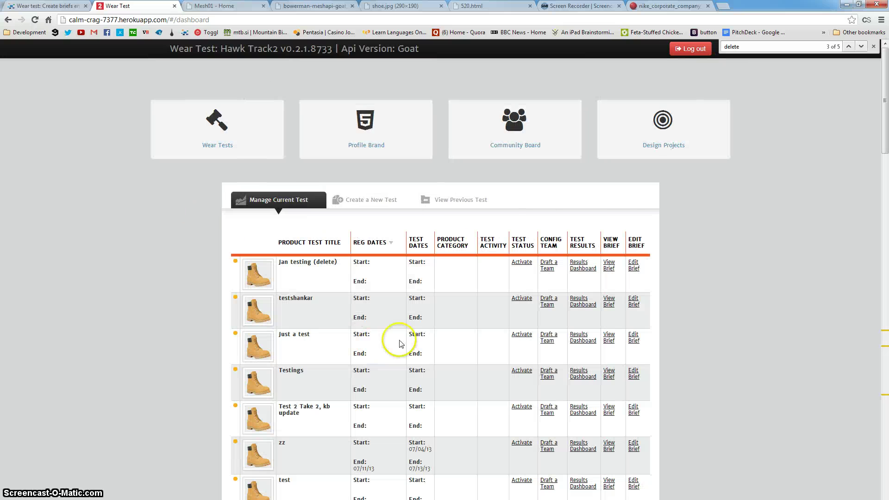
pyautogui.hotkey('ctrl', 'f')
pyautogui.press('Return')
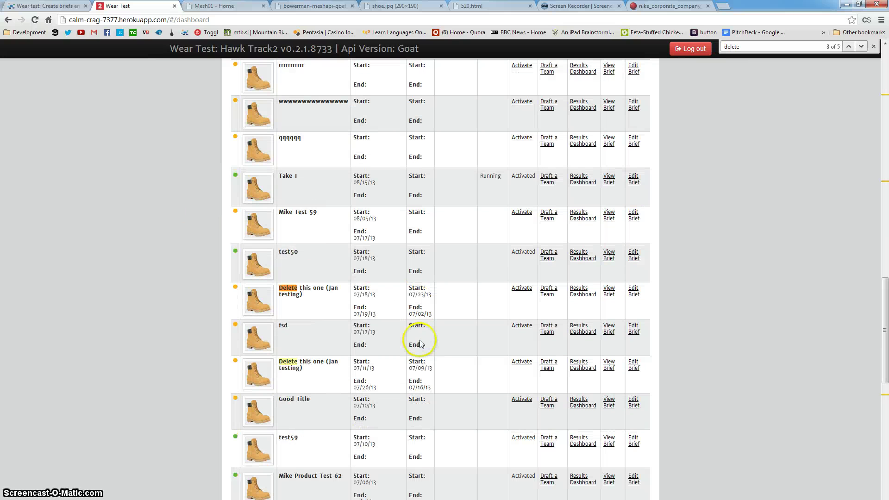
pyautogui.click(634, 365)
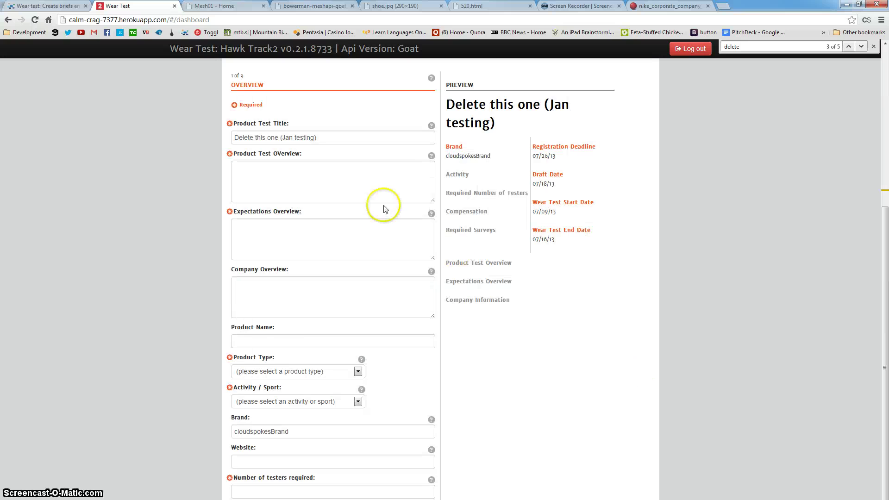
pyautogui.scroll(4, 417, 218)
pyautogui.click(455, 228)
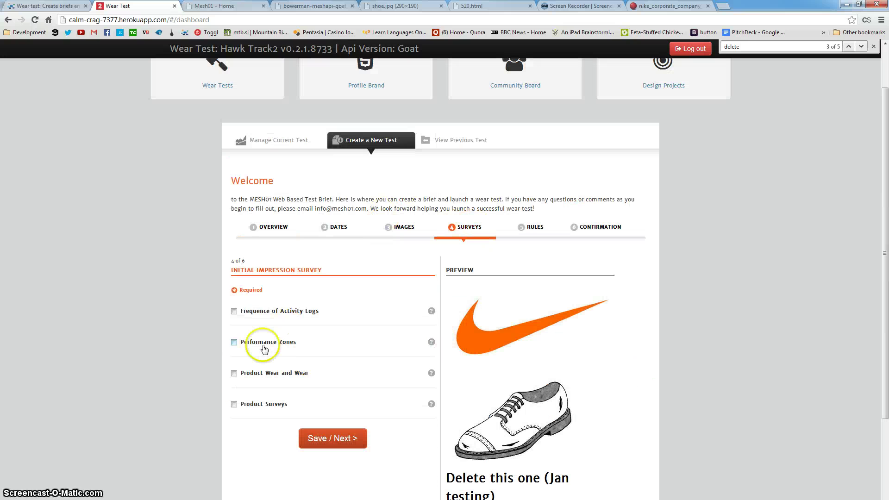
# Step: Enable Frequence of Activity Logs and Performance Zones to check their stored frequencies, and disable both again
pyautogui.click(234, 311)
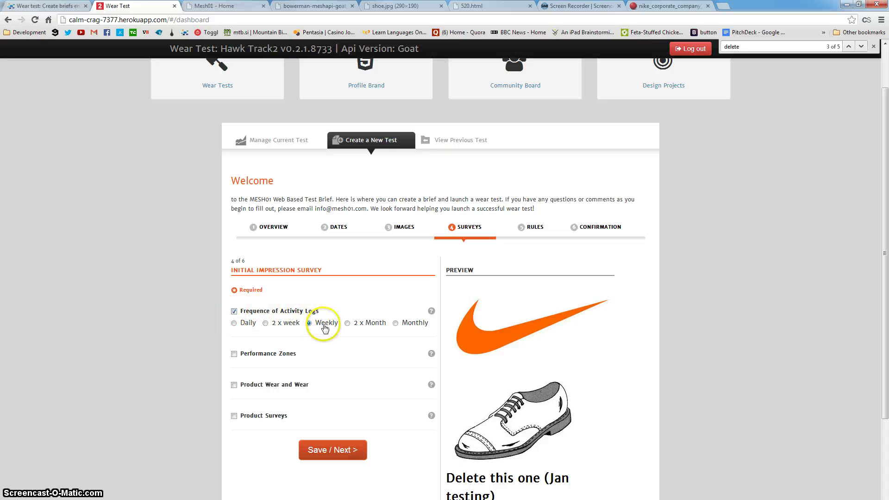
pyautogui.click(245, 354)
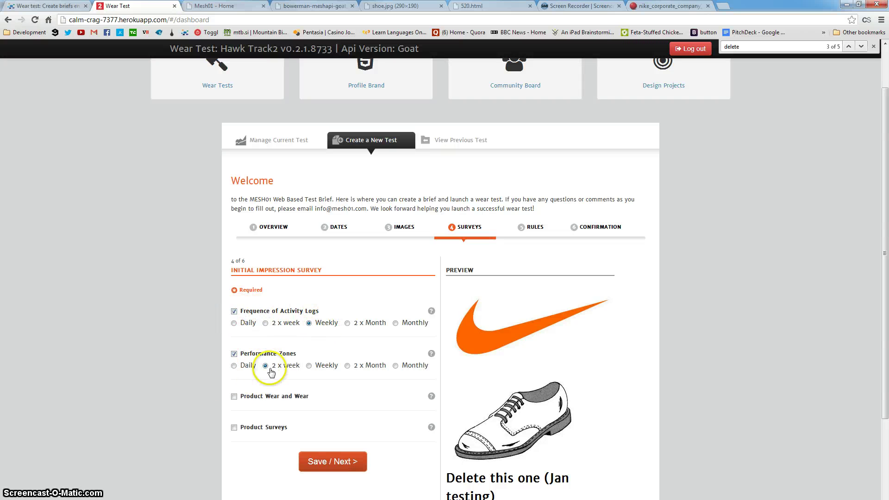
pyautogui.click(238, 354)
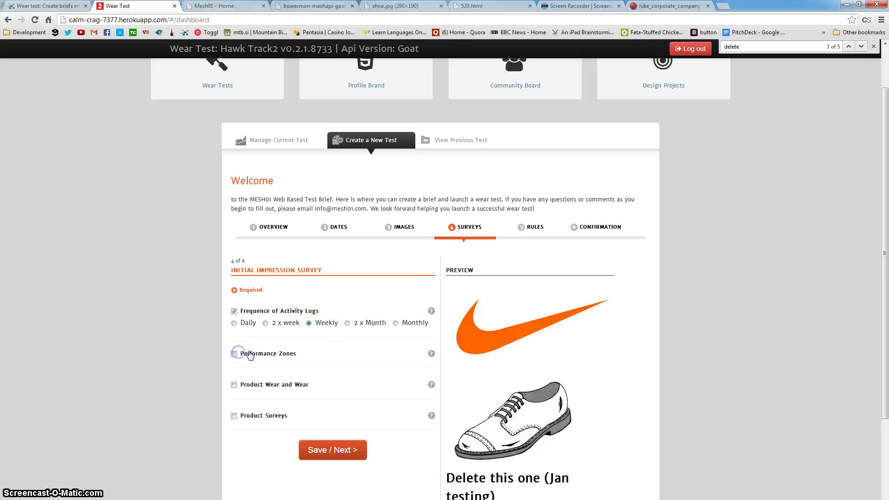
pyautogui.click(247, 354)
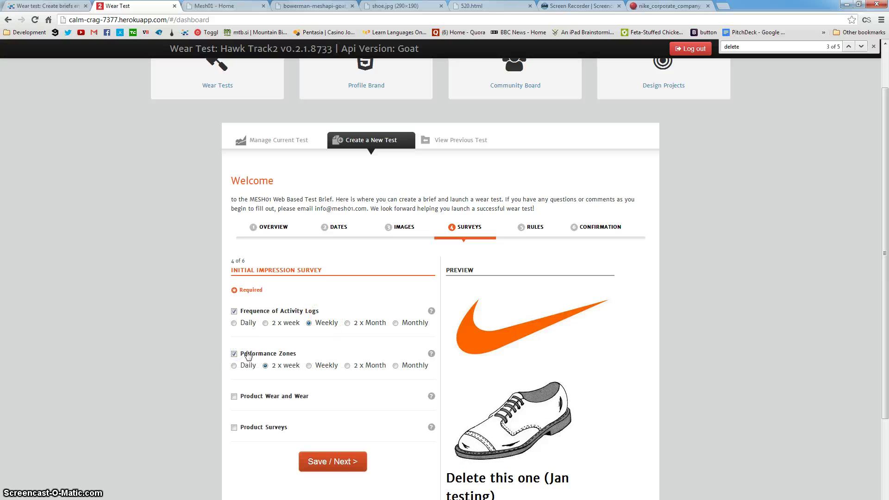
pyautogui.click(248, 354)
pyautogui.click(254, 311)
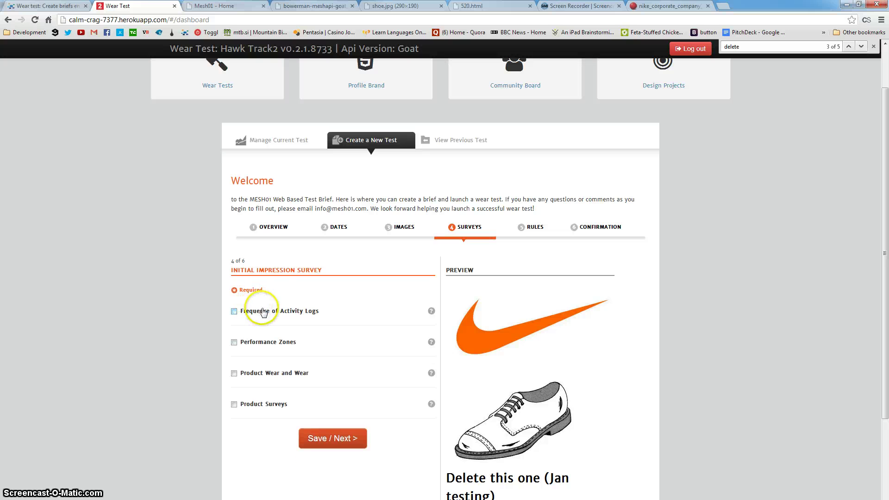
# Step: Enable Frequence of Activity Logs with its Weekly choice, and Performance Zones with frequency 2 x week
pyautogui.click(264, 309)
pyautogui.click(258, 354)
pyautogui.click(268, 366)
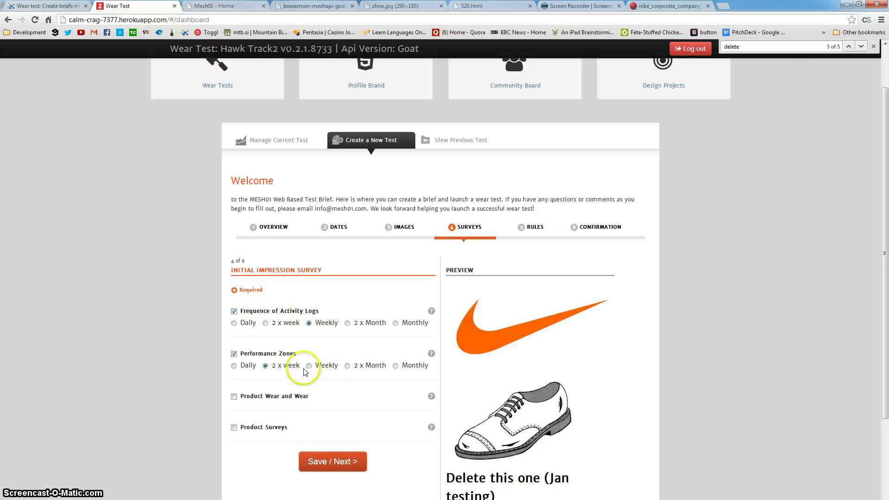
# Step: Switch Performance Zones off and on repeatedly to check how it handles its frequency choice, leaving it enabled
pyautogui.click(262, 355)
pyautogui.click(262, 356)
pyautogui.click(266, 355)
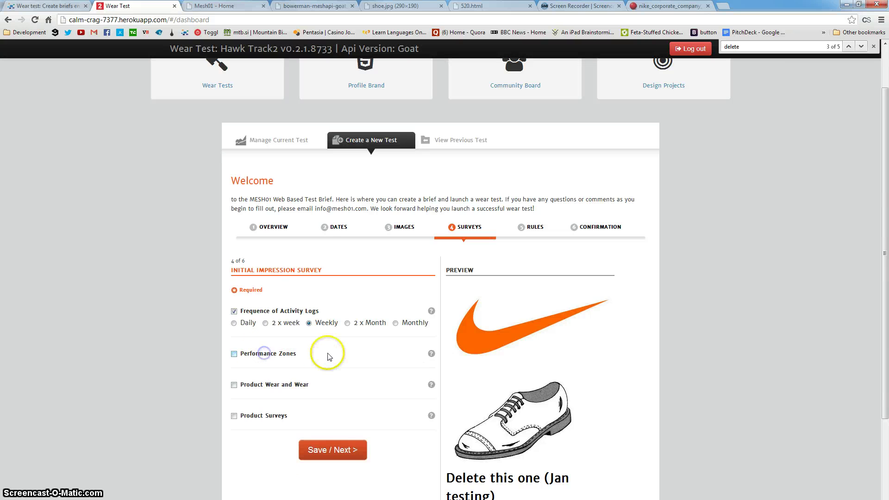
pyautogui.click(278, 356)
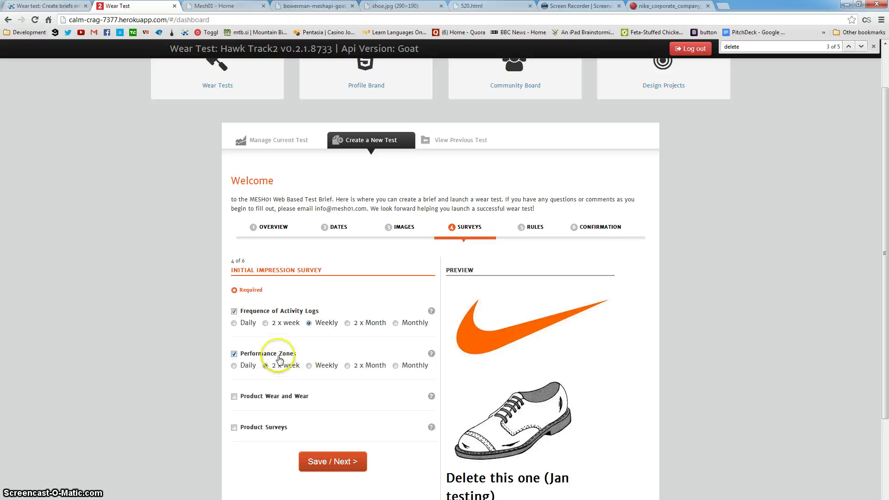
pyautogui.click(267, 356)
pyautogui.click(264, 358)
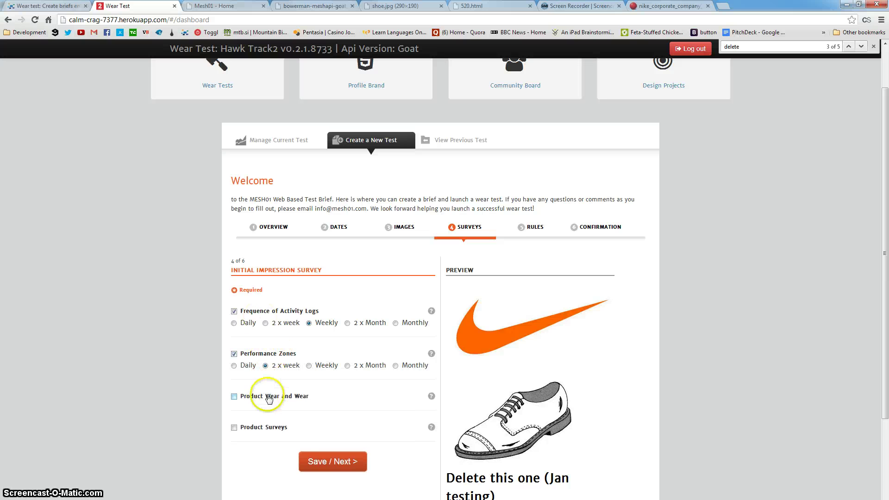
# Step: Enable Product Wear and Wear and set its frequency to Monthly
pyautogui.click(267, 396)
pyautogui.click(395, 408)
pyautogui.scroll(-2, 328, 407)
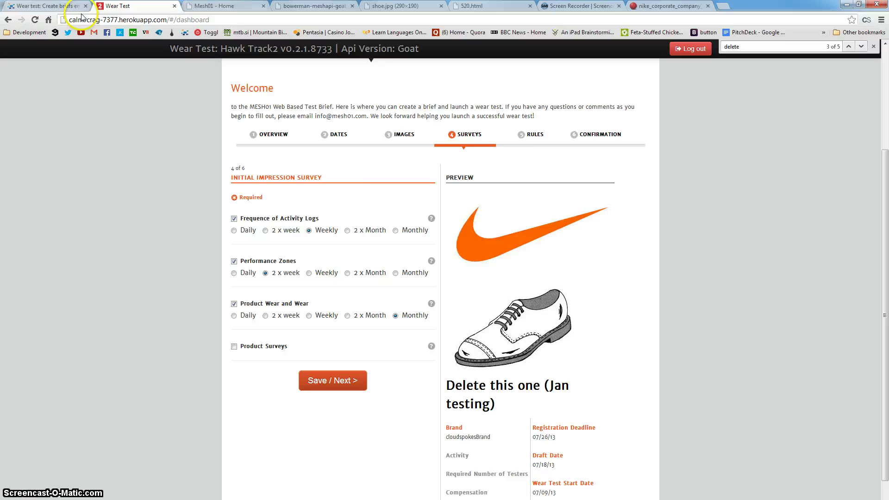
# Step: Review survey requirements 4 to 7 on the challenge page, focusing on the Product Surveys picker and its cloudspokesBrand query example
pyautogui.click(69, 7)
pyautogui.moveTo(224, 279); pyautogui.dragTo(241, 325)
pyautogui.click(215, 354)
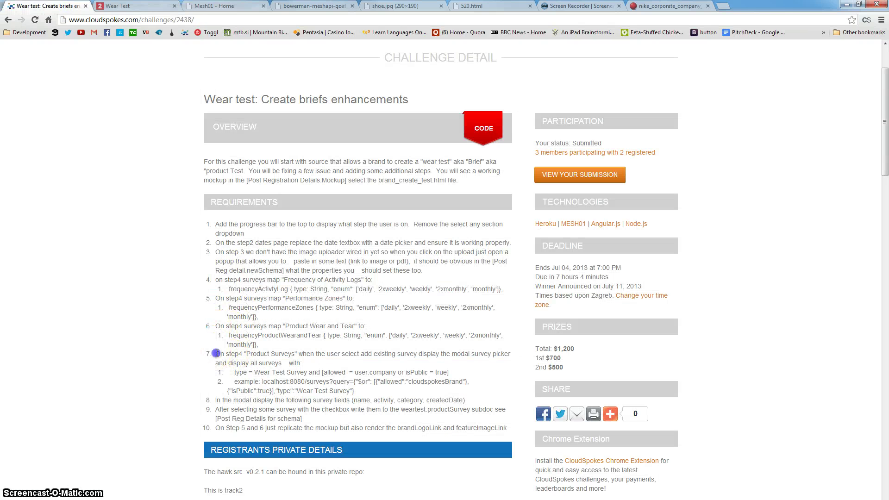
pyautogui.moveTo(220, 354); pyautogui.dragTo(264, 373)
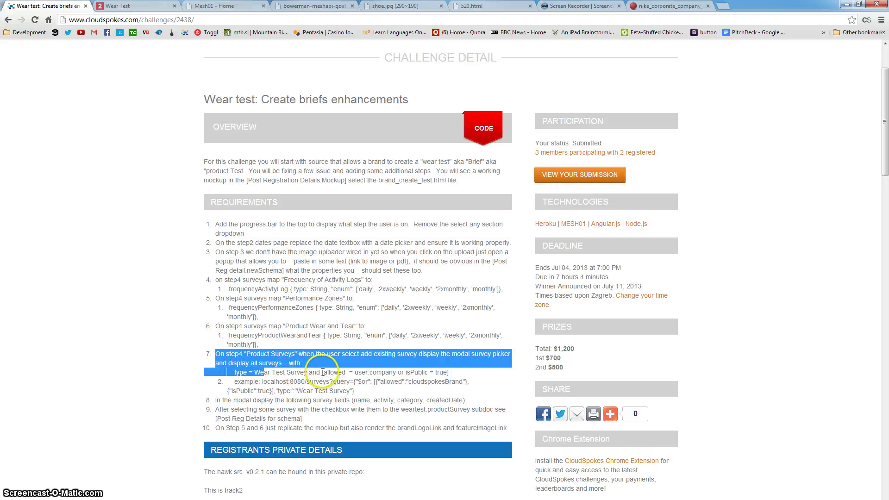
pyautogui.doubleClick(414, 382)
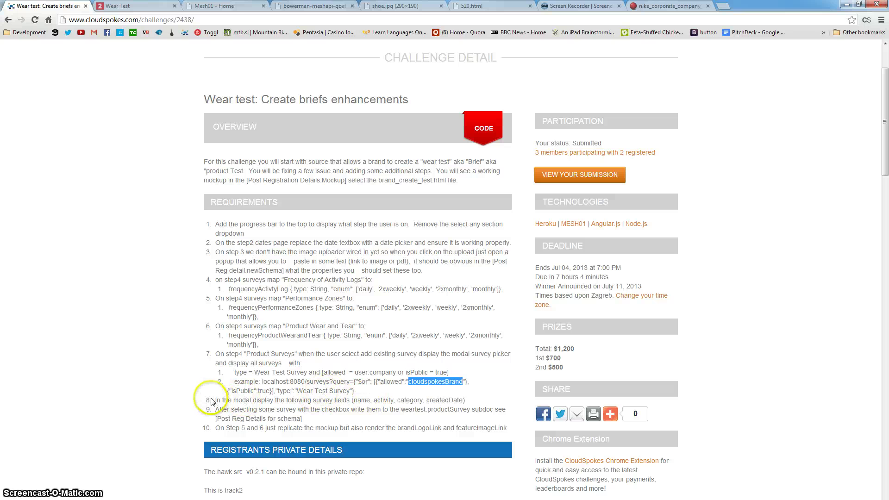
# Step: Review challenge requirements 8 and 9 on the survey fields and the productSurvey subdocument, and return to the Wear Test brief
pyautogui.moveTo(212, 401); pyautogui.dragTo(335, 410)
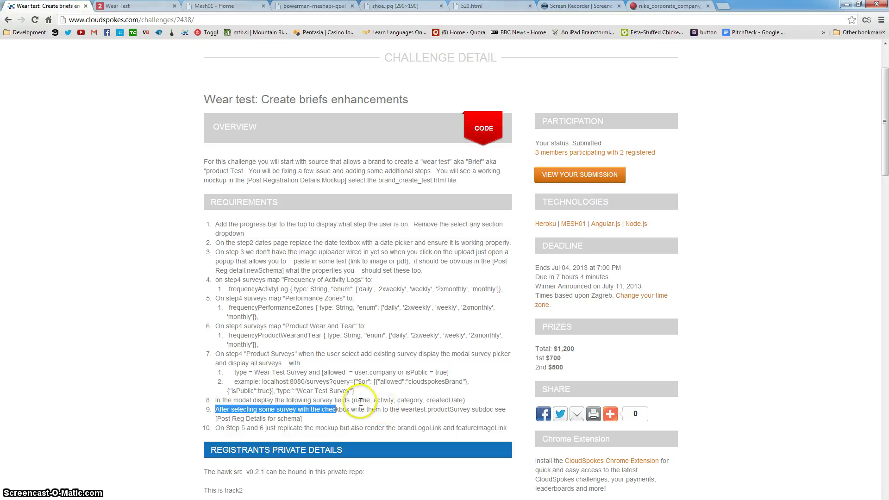
pyautogui.moveTo(470, 411); pyautogui.dragTo(434, 411)
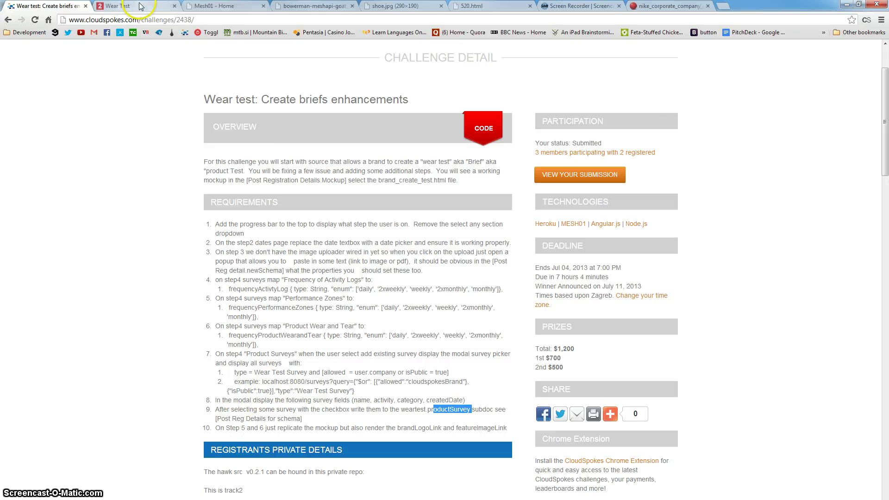
pyautogui.click(158, 6)
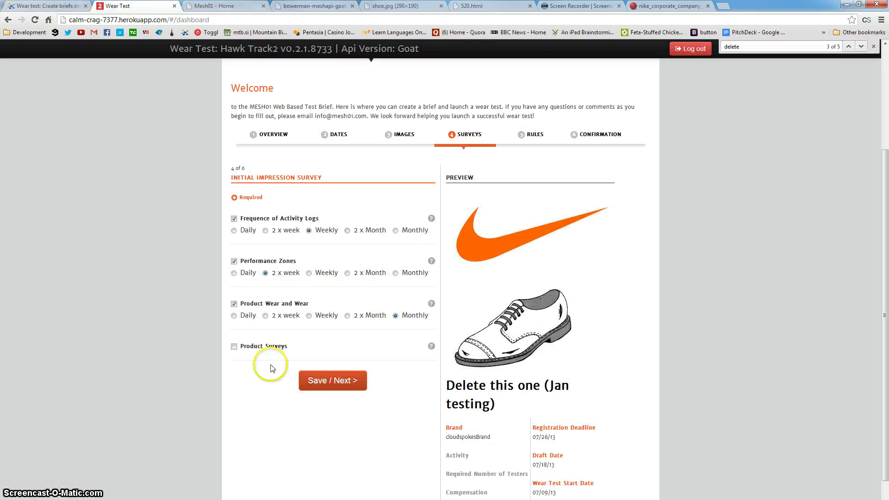
# Step: Enable Product Surveys and add the General Running Shoe, Public Sunglasses Product and Run-a-lot private shoe surveys from the Survey Library
pyautogui.click(256, 351)
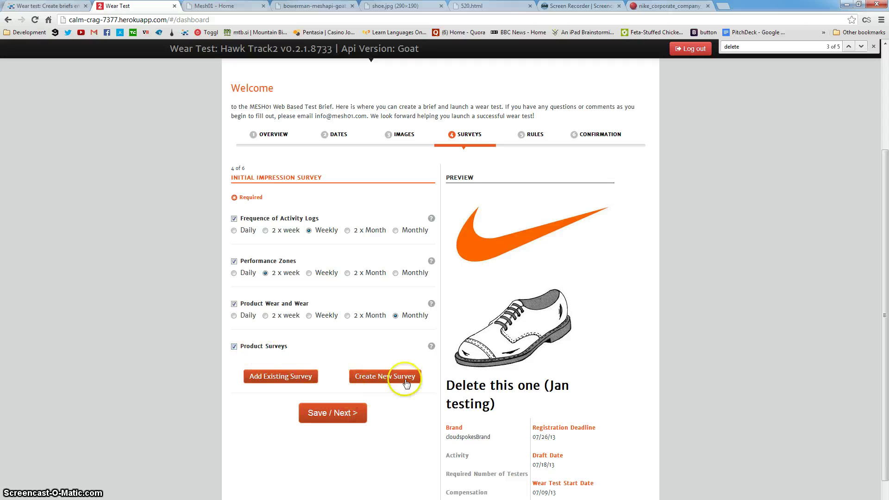
pyautogui.click(270, 376)
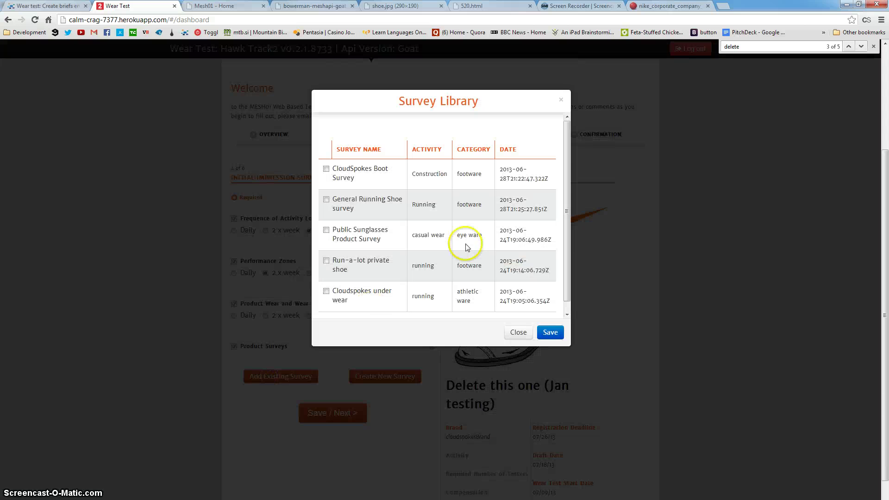
pyautogui.scroll(-1, 455, 241)
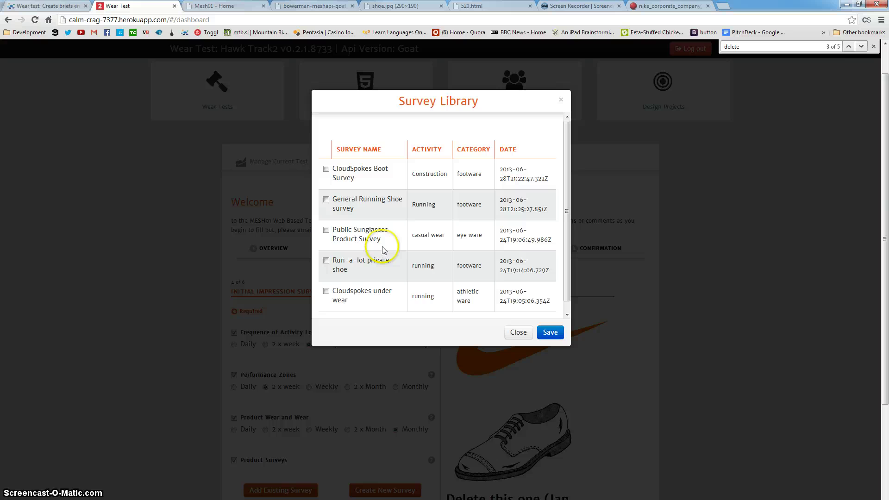
pyautogui.click(349, 225)
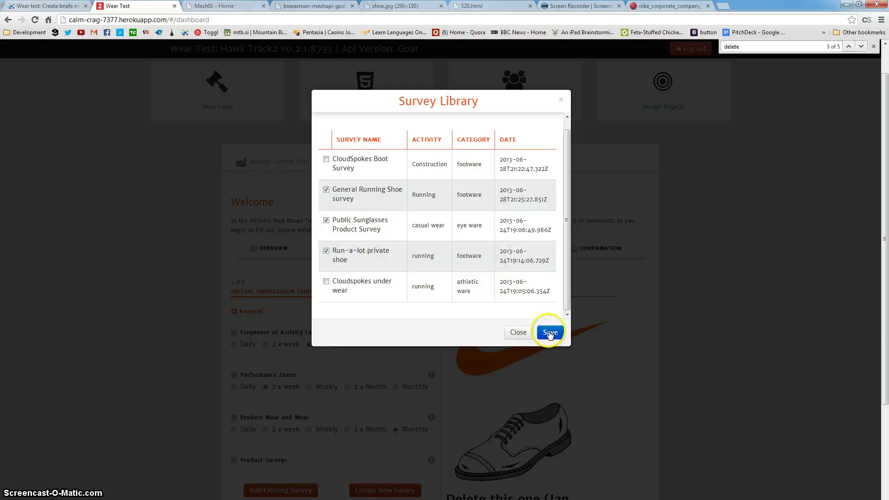
pyautogui.click(517, 334)
# Step: Reload the wear test's API record and examine its productSurveys entries, including each survey_id and surveyName
pyautogui.click(273, 6)
pyautogui.click(262, 20)
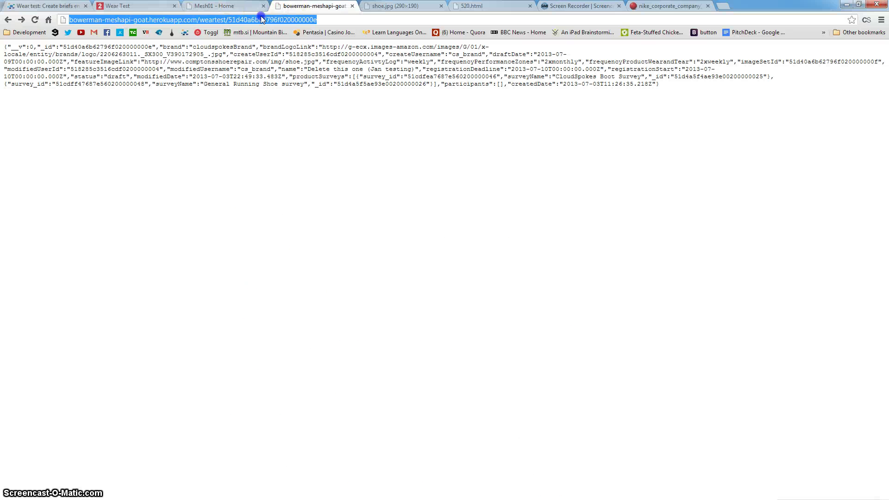
pyautogui.click(261, 17)
pyautogui.moveTo(298, 11); pyautogui.dragTo(213, 7)
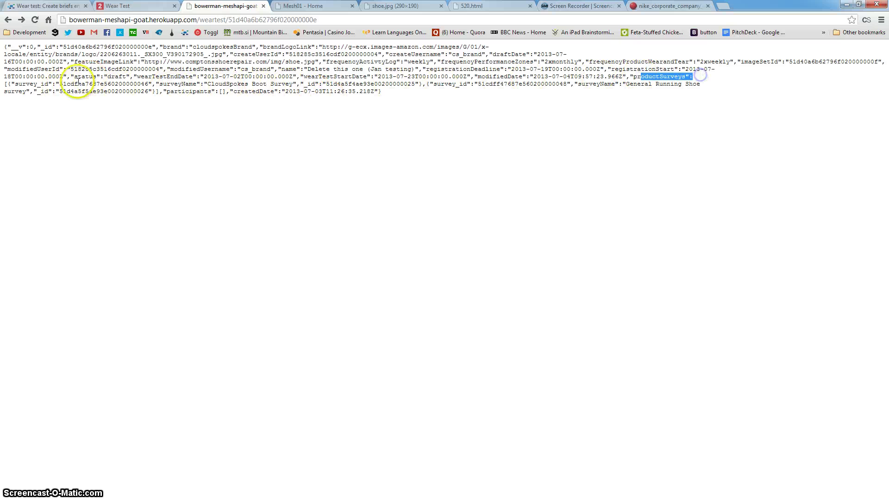
pyautogui.moveTo(56, 84); pyautogui.dragTo(149, 84)
pyautogui.moveTo(214, 84); pyautogui.dragTo(605, 85)
pyautogui.click(647, 87)
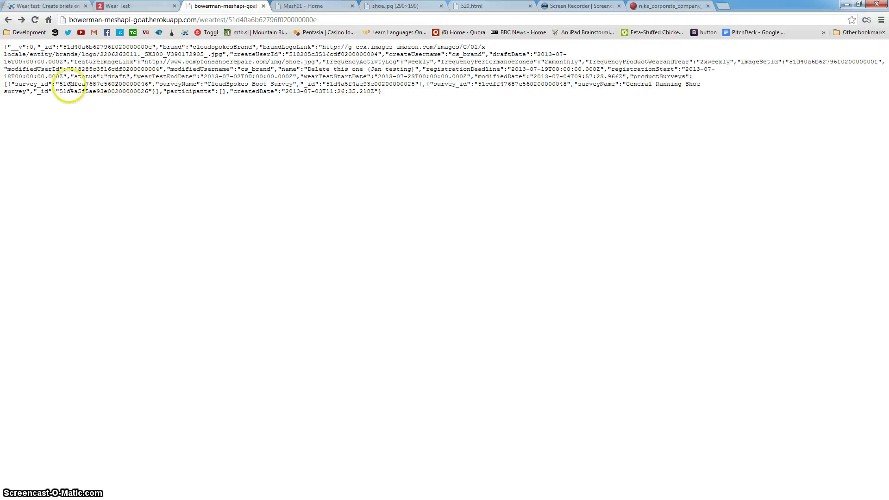
pyautogui.moveTo(70, 85); pyautogui.dragTo(307, 85)
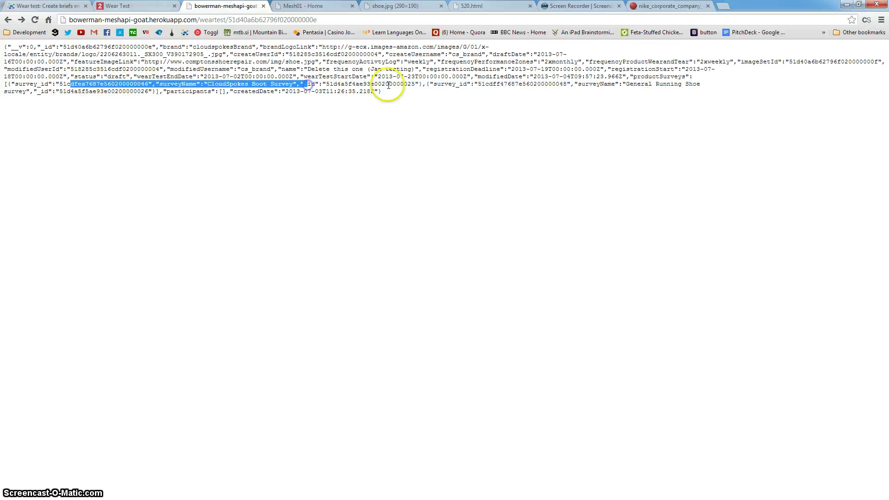
# Step: Reopen the brief's Survey Library to check which surveys are selected, and close it again
pyautogui.click(112, 6)
pyautogui.click(304, 491)
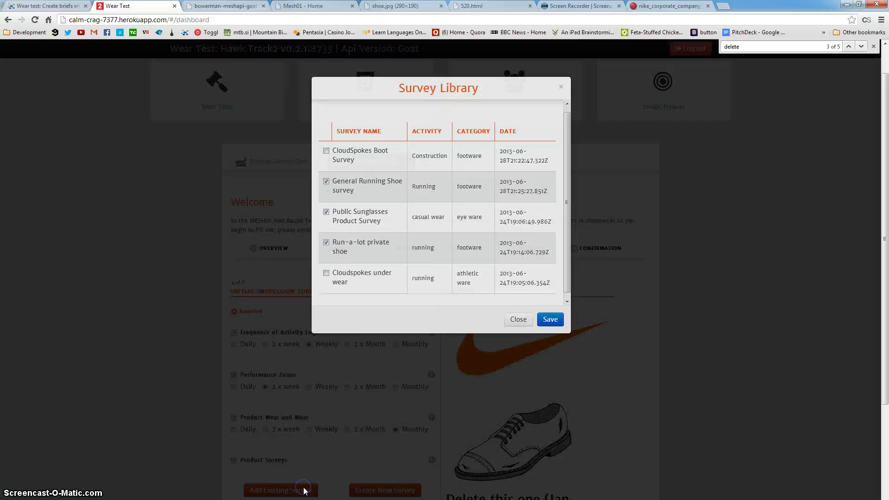
pyautogui.click(519, 320)
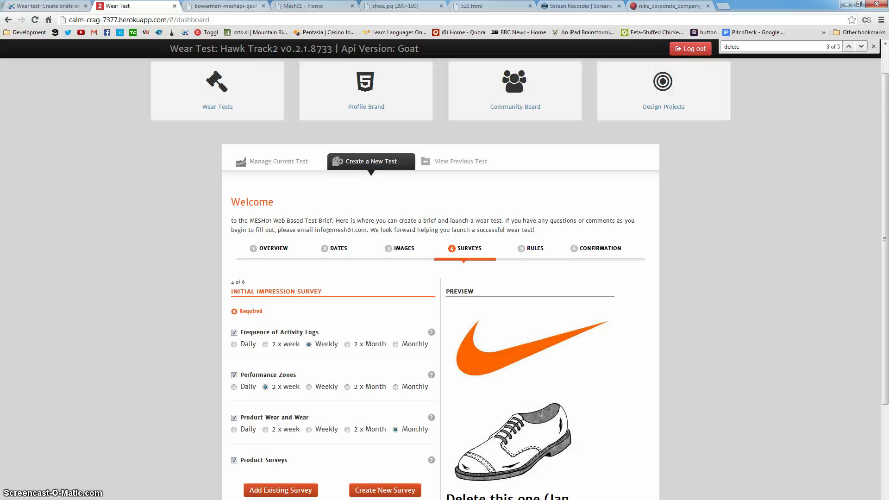
# Step: Open the "Delete this one (Jan testing)" brief with registration start 07/11/13 for editing at its Surveys step
pyautogui.click(275, 162)
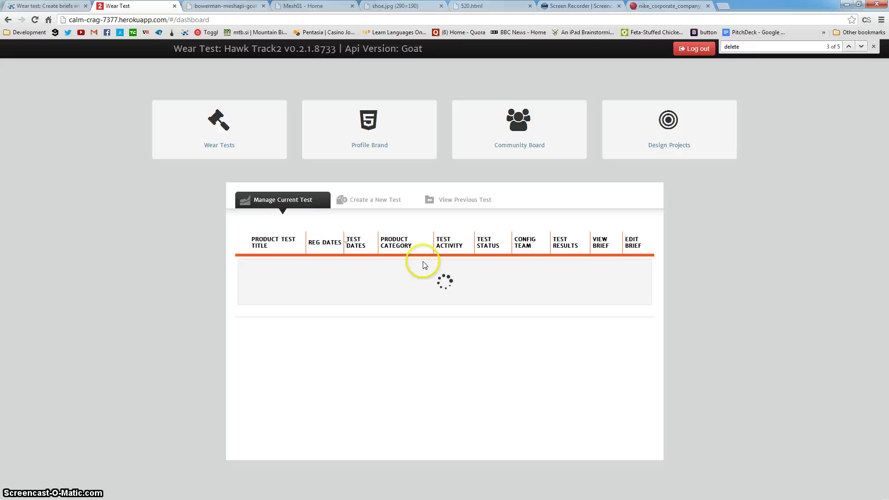
pyautogui.scroll(-6, 433, 391)
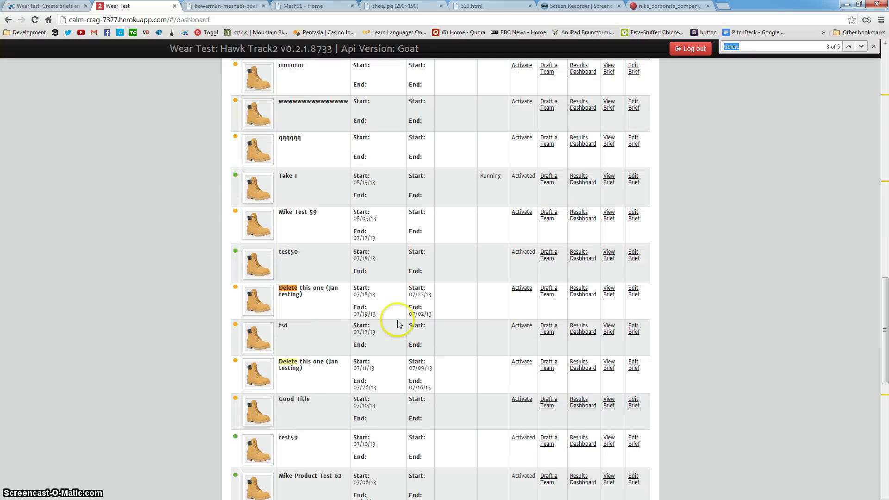
pyautogui.click(633, 365)
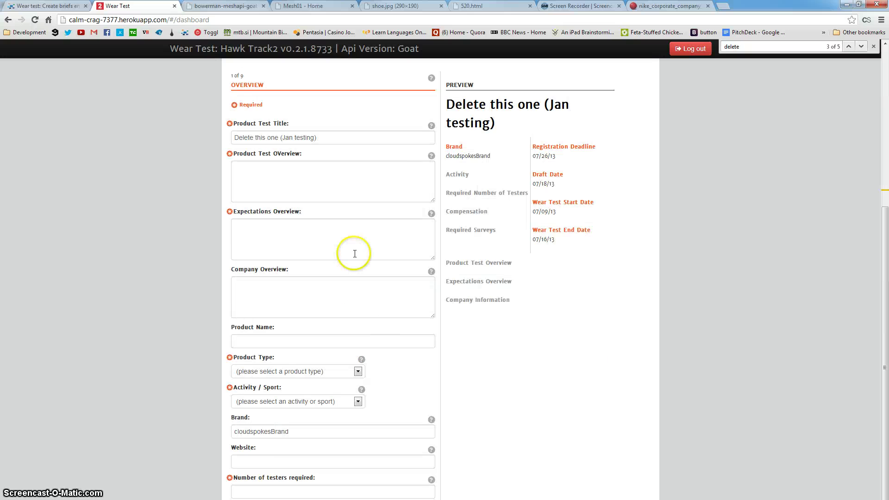
pyautogui.scroll(2, 456, 154)
pyautogui.click(468, 135)
# Step: Enable Product Surveys, add the Cloudspokes under wear survey to the existing selection, and save it
pyautogui.click(235, 311)
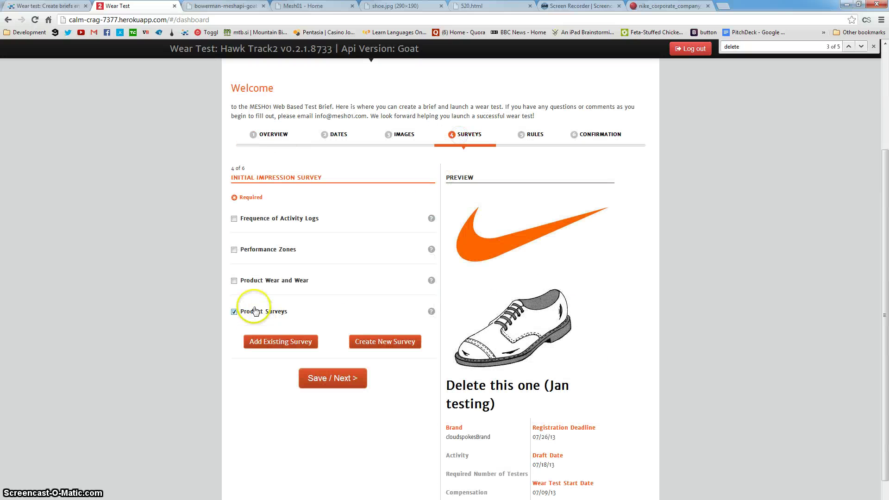
pyautogui.click(256, 342)
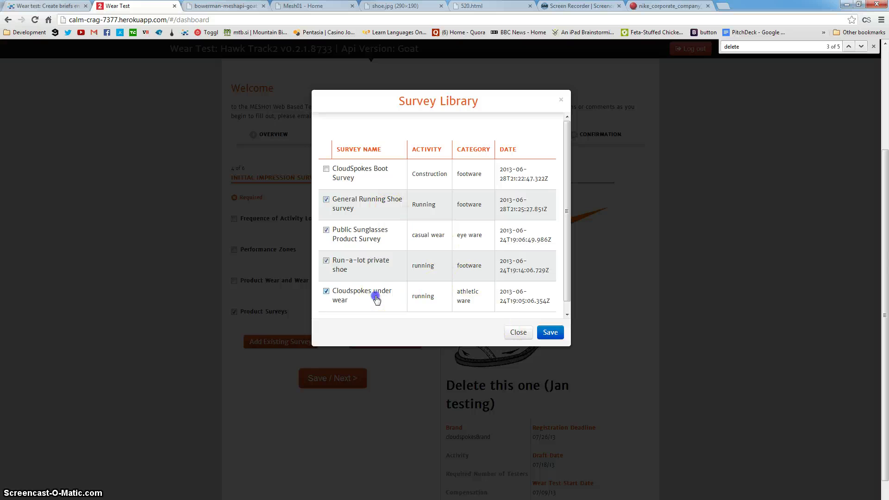
pyautogui.click(550, 332)
# Step: Reload the wear test's API record to compare its productSurveys list, and return to the Wear Test app
pyautogui.click(224, 7)
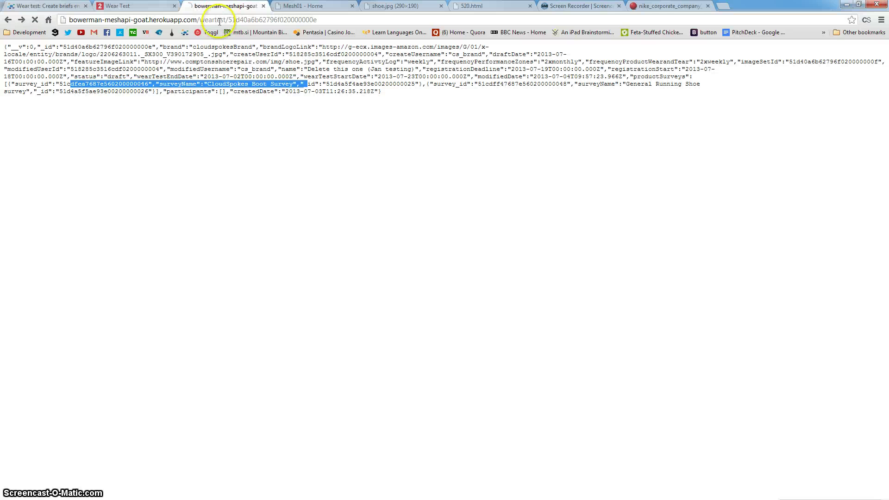
pyautogui.press('F5')
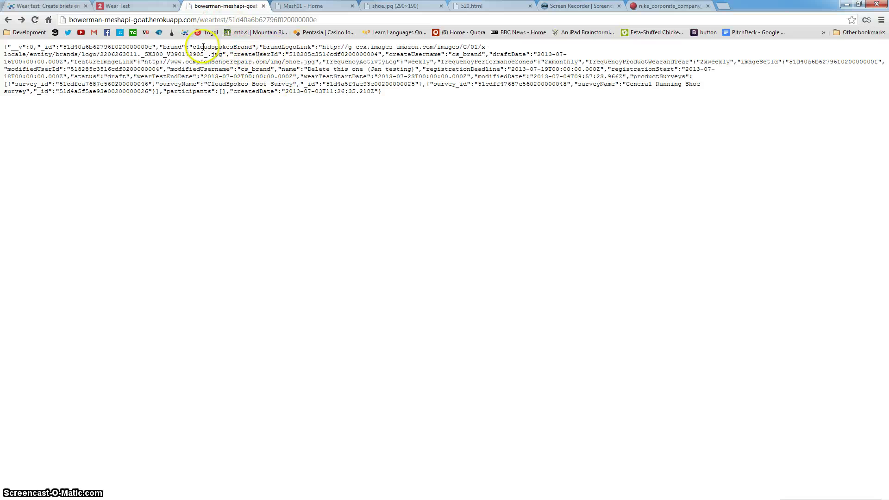
pyautogui.click(144, 7)
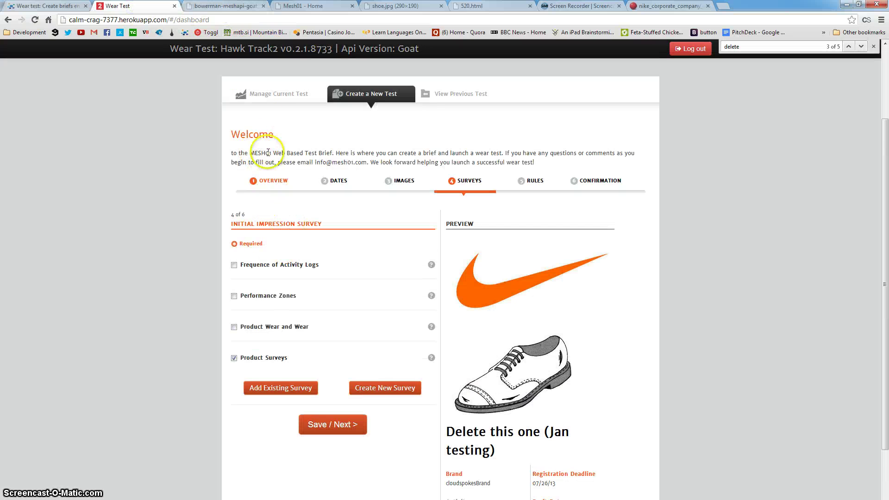
# Step: Find the "Delete this one (Jan testing)" brief with registration start 07/18/13 and open it for editing at its Surveys step
pyautogui.click(268, 94)
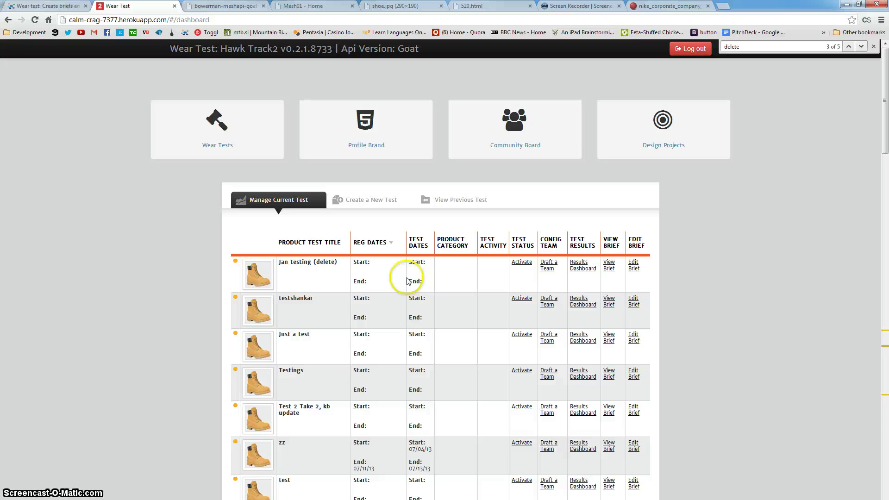
pyautogui.hotkey('ctrl', 'f')
pyautogui.write('delete')
pyautogui.press('Return')
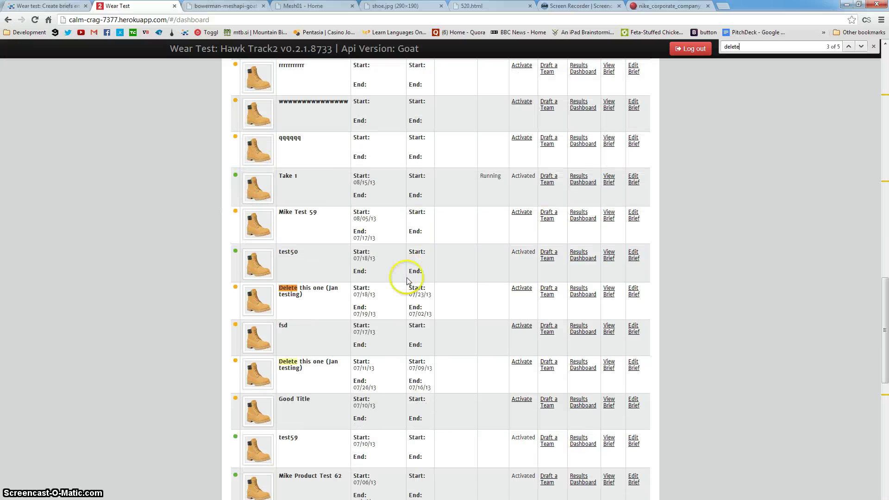
pyautogui.click(634, 292)
pyautogui.scroll(2, 407, 87)
pyautogui.doubleClick(465, 88)
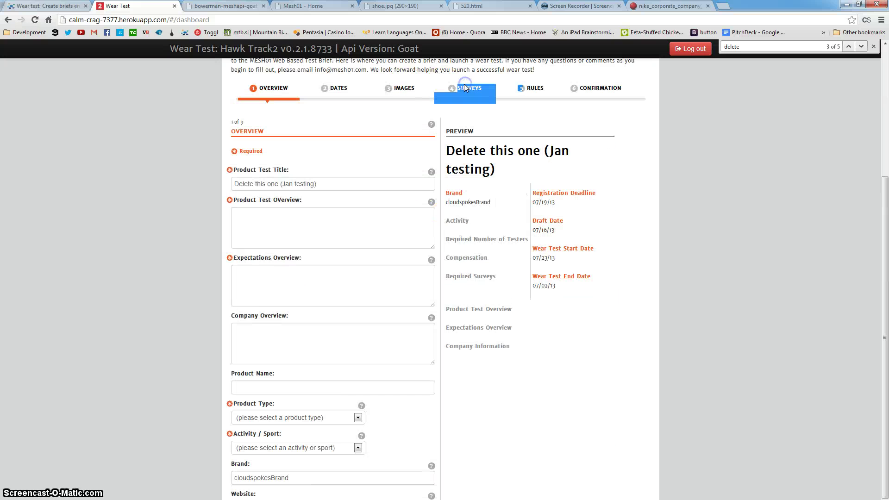
# Step: Enable Product Surveys, save the selection without the CloudSpokes Boot Survey, and check productSurveys in the wear test's API record
pyautogui.click(234, 265)
pyautogui.click(266, 298)
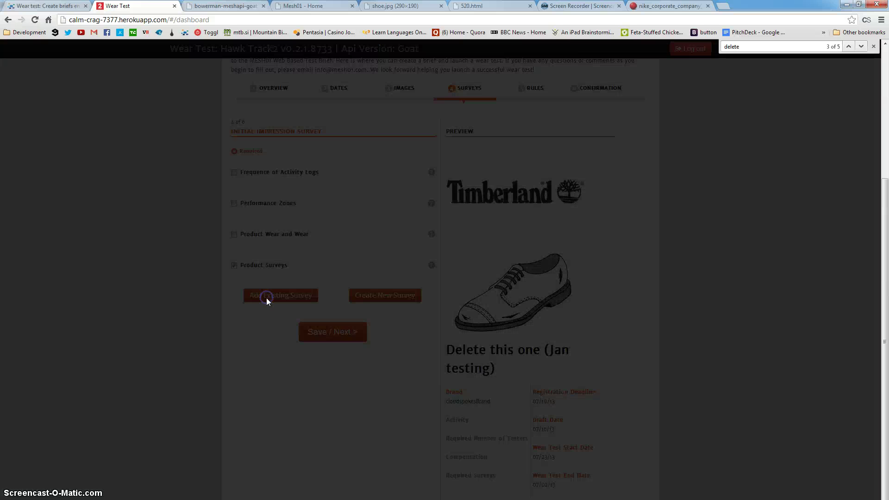
pyautogui.click(351, 174)
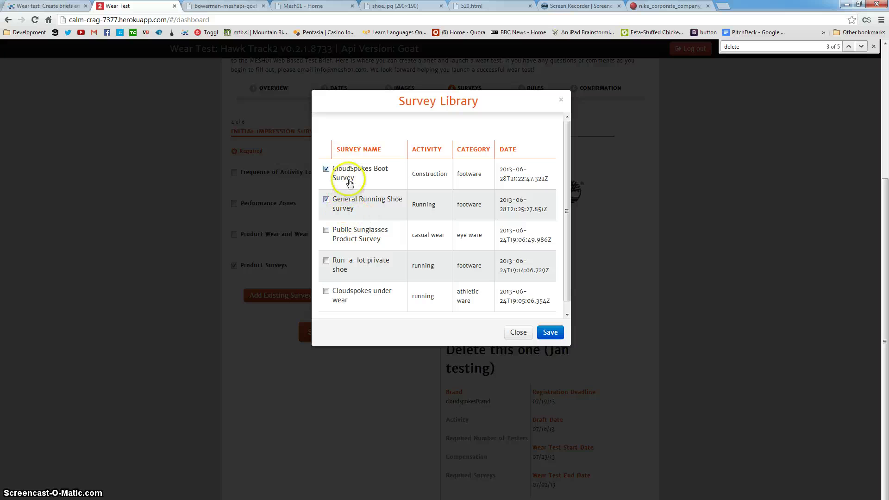
pyautogui.click(514, 332)
pyautogui.click(226, 5)
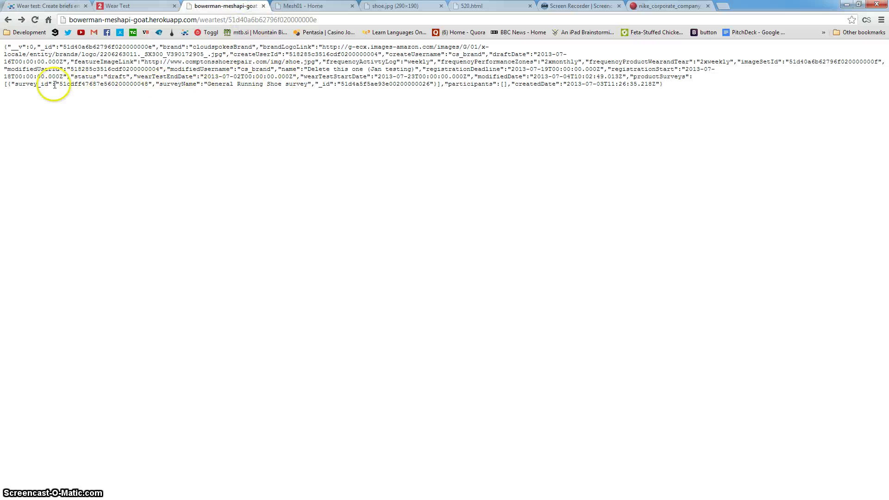
pyautogui.moveTo(49, 84); pyautogui.dragTo(414, 84)
# Step: Remove the General Running Shoe survey from the brief's selection, save, and check productSurveys in the API record
pyautogui.click(153, 6)
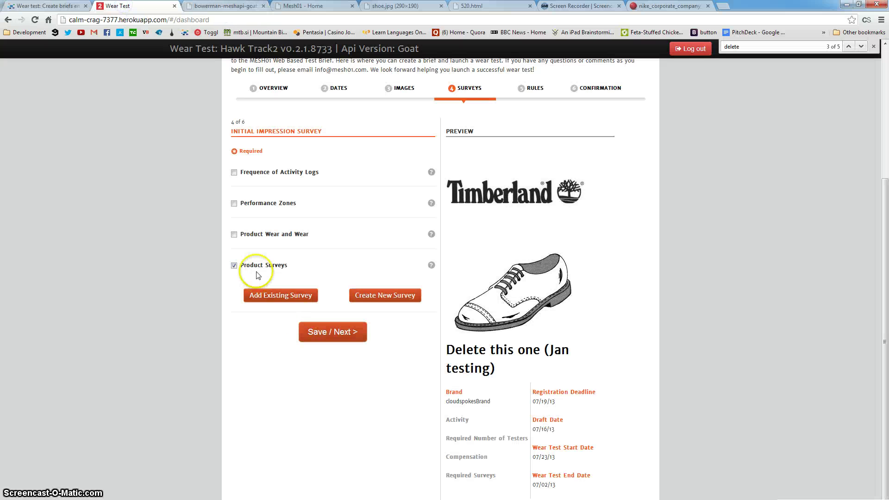
pyautogui.click(261, 301)
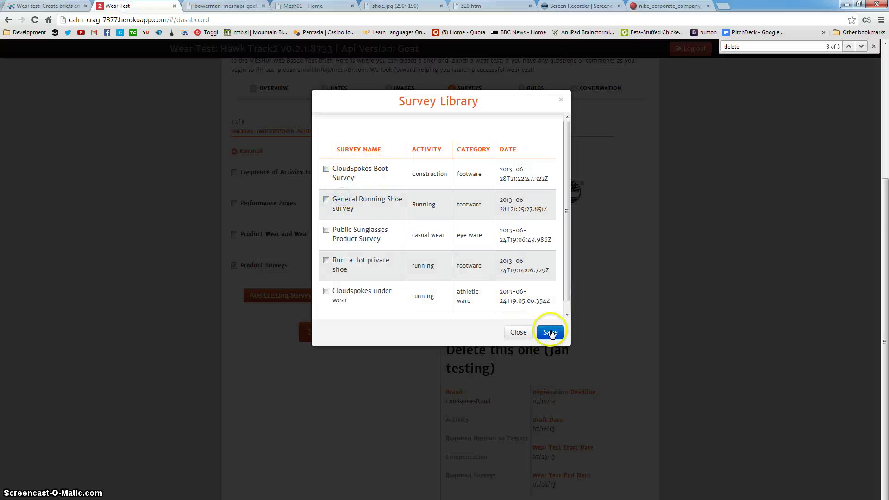
pyautogui.click(518, 333)
pyautogui.click(226, 5)
pyautogui.click(166, 82)
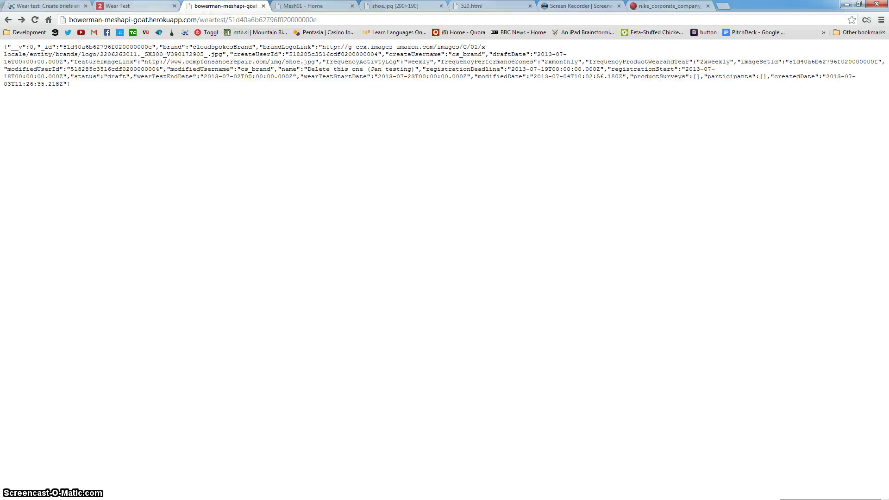
# Step: Add the Cloudspokes under wear, Run-a-lot private shoe, Public Sunglasses Product and General Running Shoe surveys to the brief and save
pyautogui.click(139, 5)
pyautogui.click(262, 301)
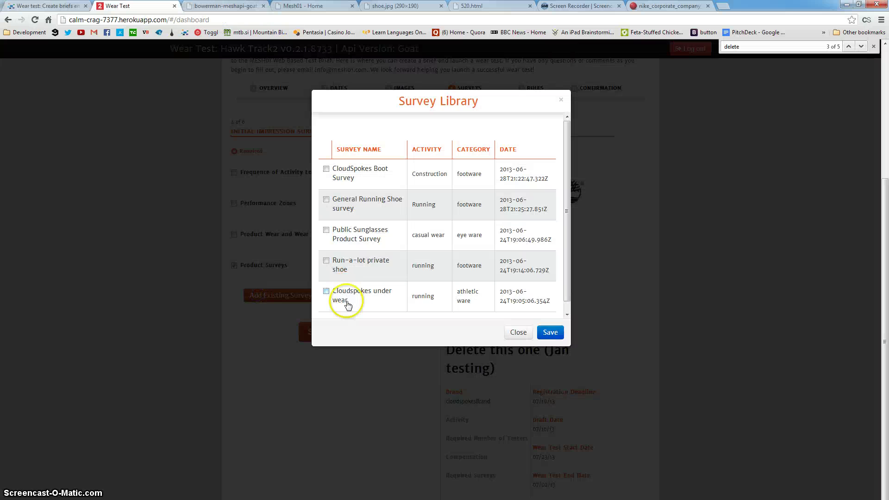
pyautogui.click(341, 267)
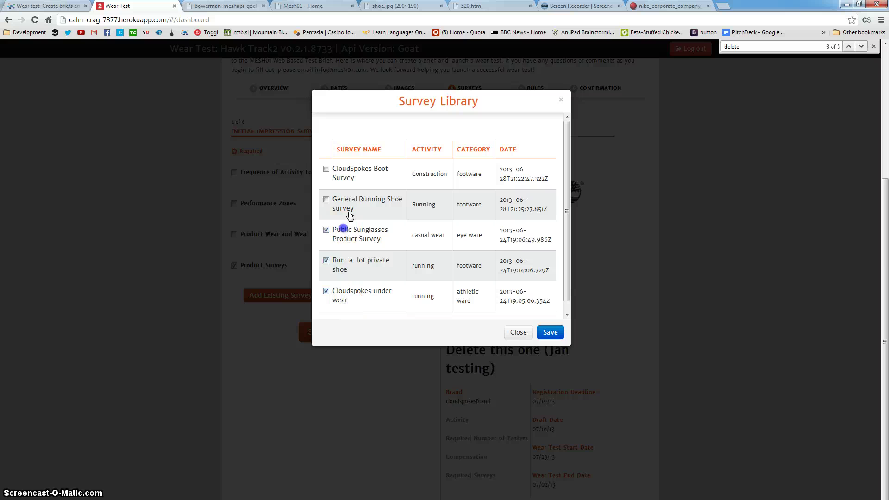
pyautogui.click(550, 332)
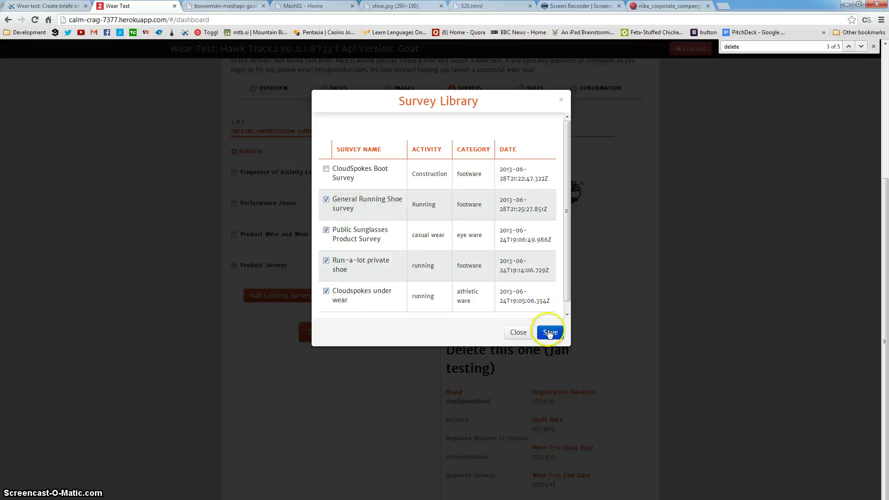
# Step: Reload the API record to verify the brief's newly saved product surveys, and go back to the Wear Test app
pyautogui.click(227, 6)
pyautogui.click(232, 21)
pyautogui.press('Return')
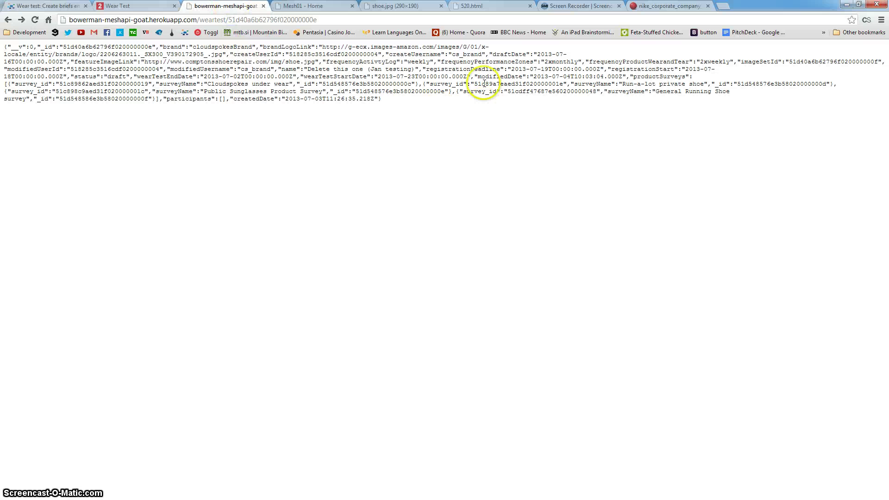
pyautogui.click(129, 7)
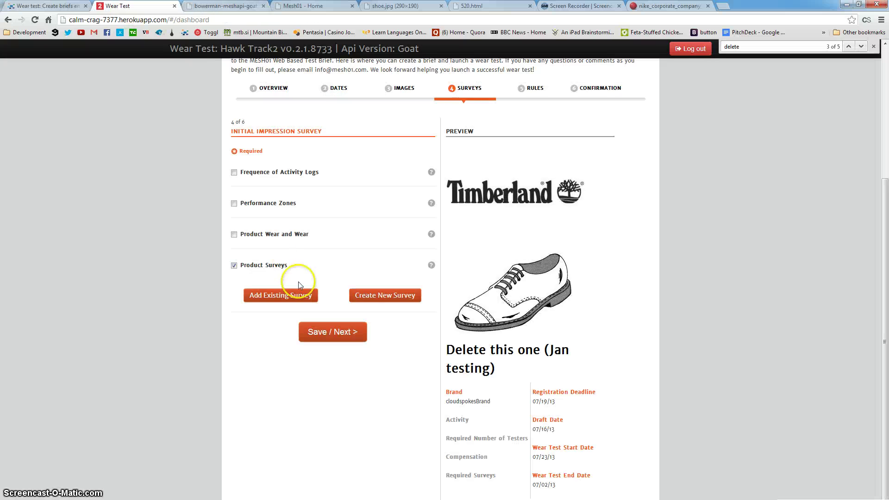
# Step: Compare the challenge's productSurvey requirement with the survey_id and surveyName fields in the wear test's API record
pyautogui.click(216, 6)
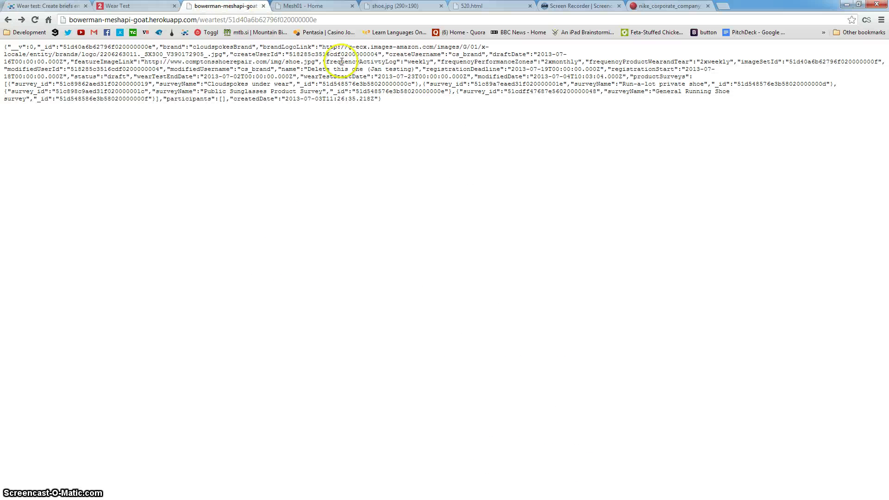
pyautogui.click(41, 6)
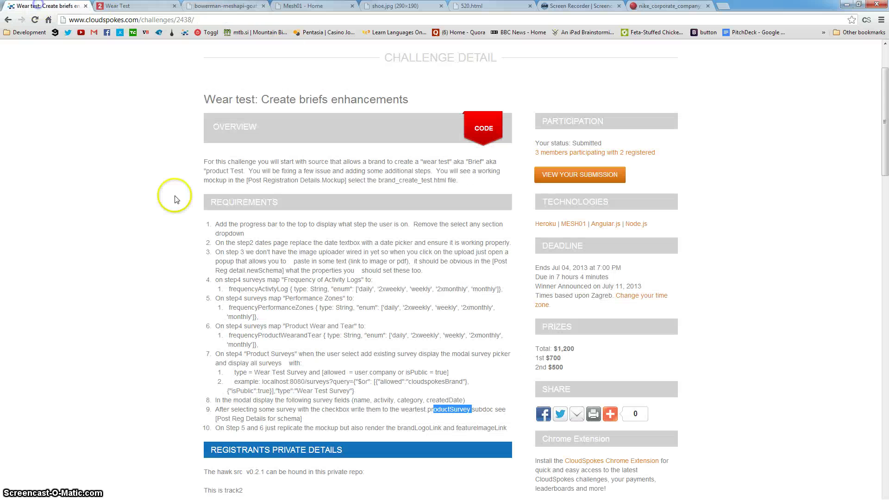
pyautogui.click(239, 7)
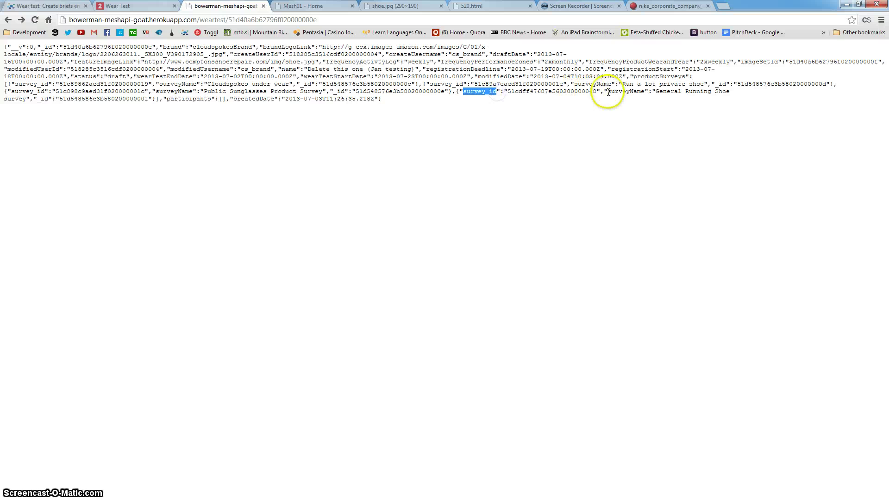
pyautogui.moveTo(604, 92); pyautogui.dragTo(645, 92)
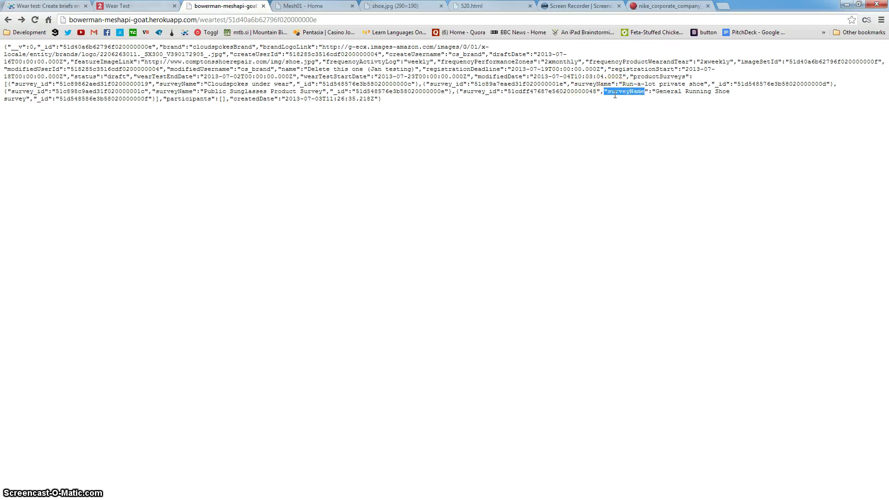
# Step: Check the triggerDate field of productSurveysSchema in the challenge's schema details, and go back to the requirements list
pyautogui.click(133, 6)
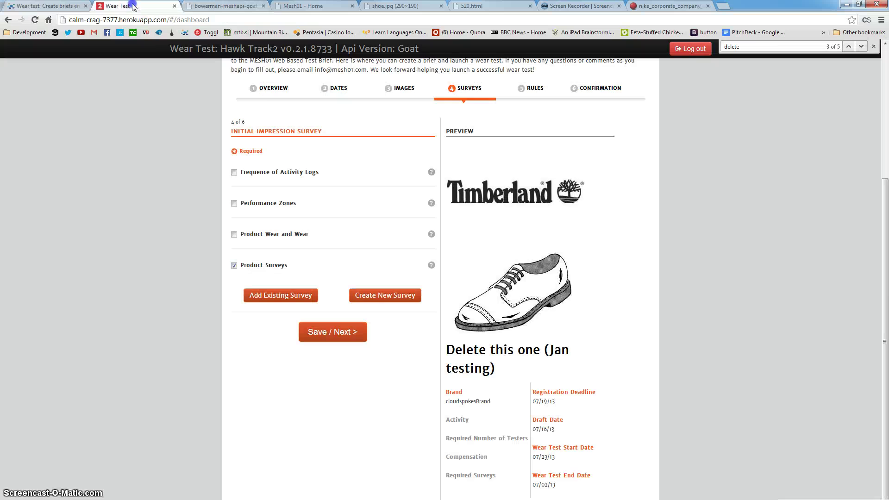
pyautogui.click(54, 8)
pyautogui.scroll(-6, 178, 264)
pyautogui.scroll(-3, 240, 414)
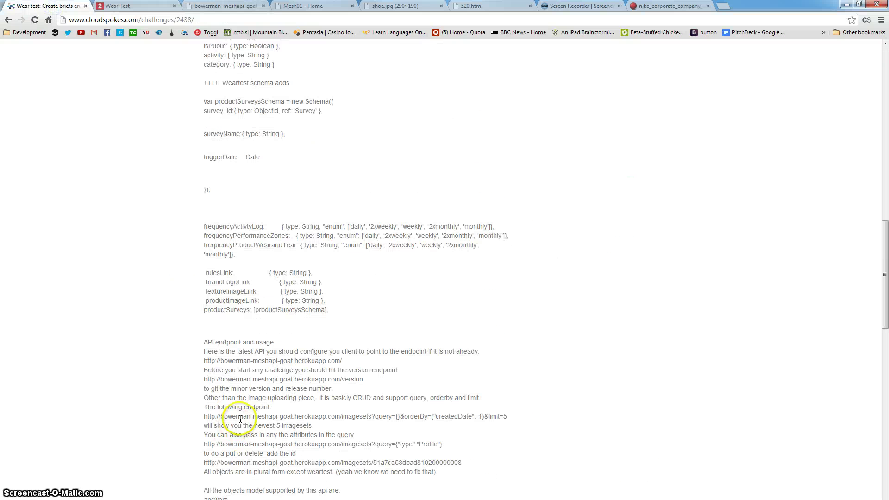
pyautogui.scroll(-6, 241, 419)
pyautogui.scroll(3, 242, 419)
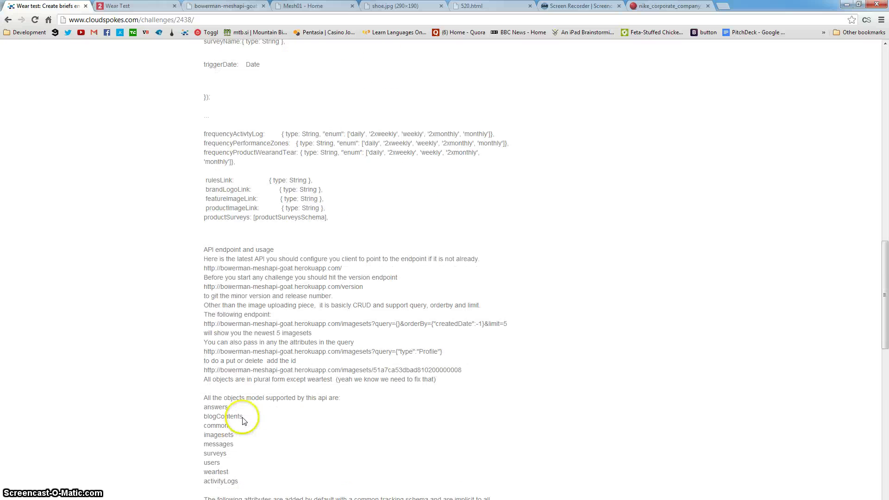
pyautogui.scroll(2, 241, 419)
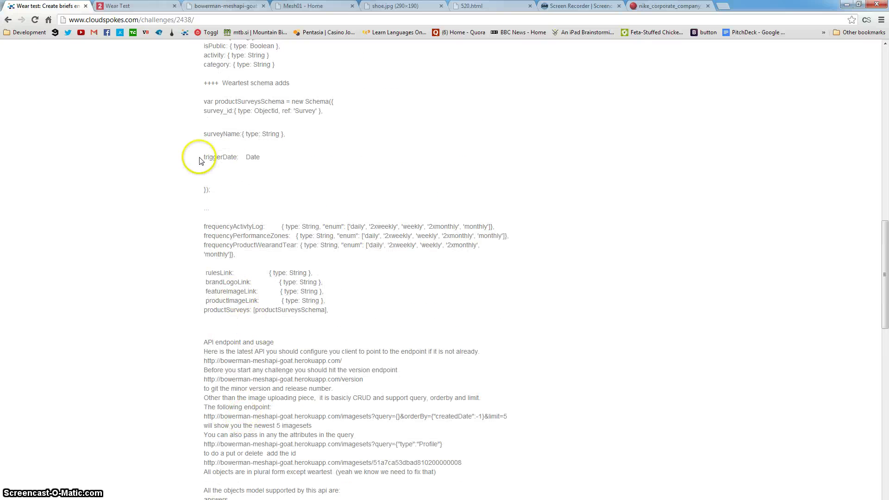
pyautogui.scroll(6, 238, 225)
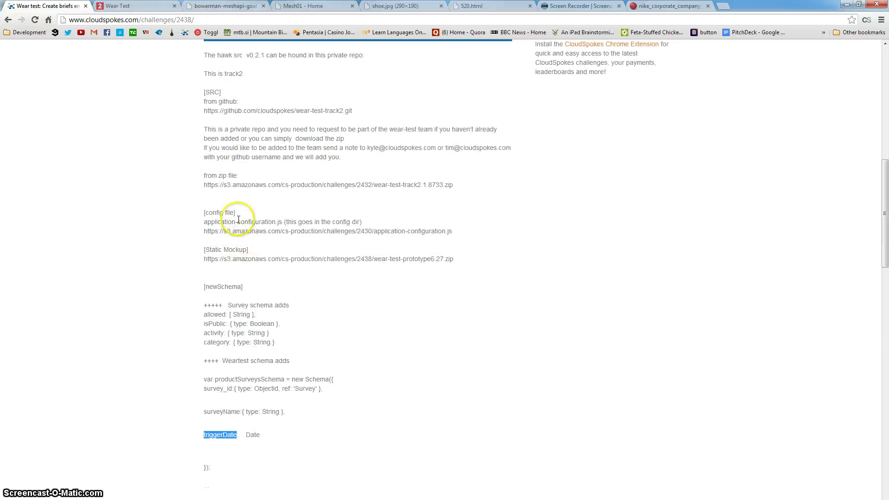
pyautogui.scroll(5, 239, 227)
pyautogui.scroll(5, 238, 230)
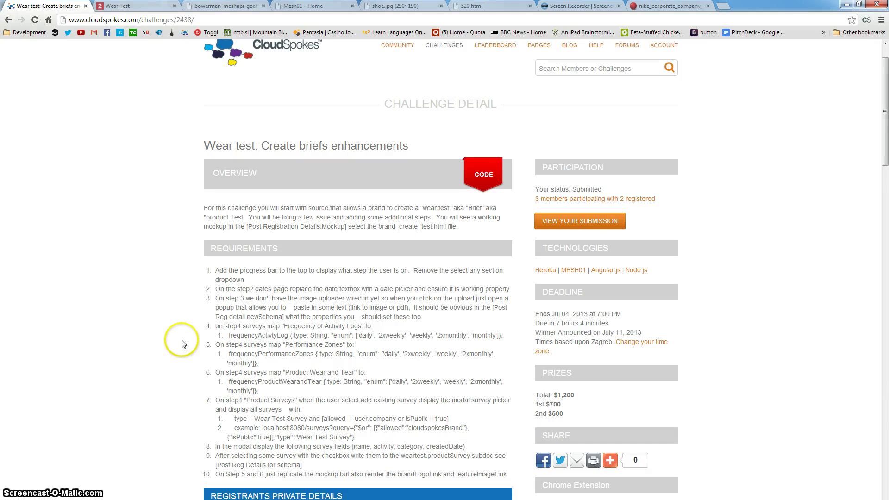
# Step: Switch to Sublime Text, render 2438.README.md in the browser, and review its list of changes in the existing project
pyautogui.hotkey('alt', 'Tab')
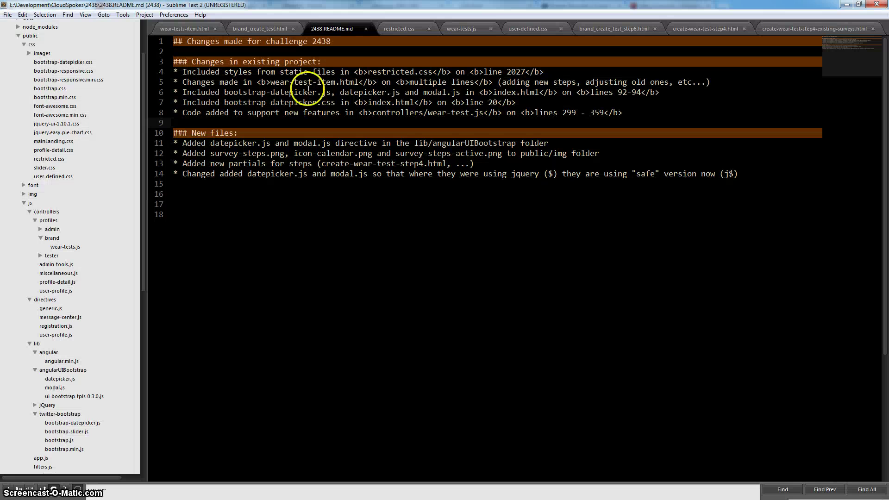
pyautogui.hotkey('ctrl', 'b')
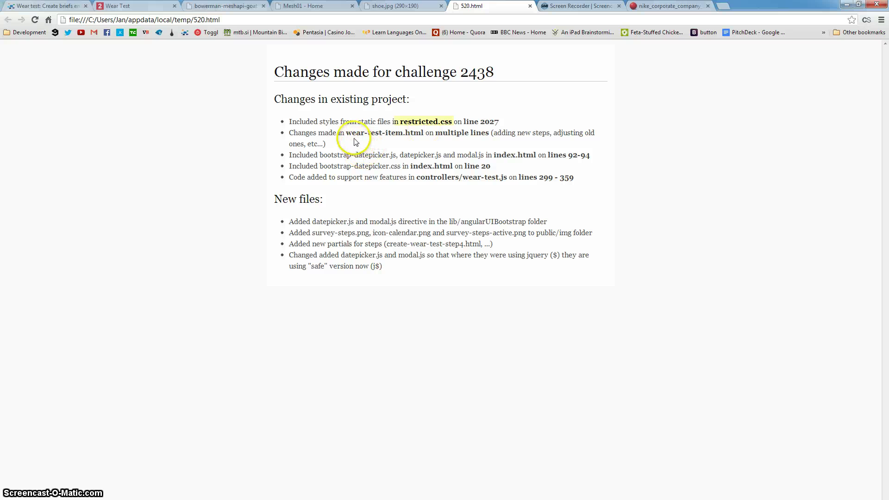
pyautogui.moveTo(345, 133); pyautogui.dragTo(417, 132)
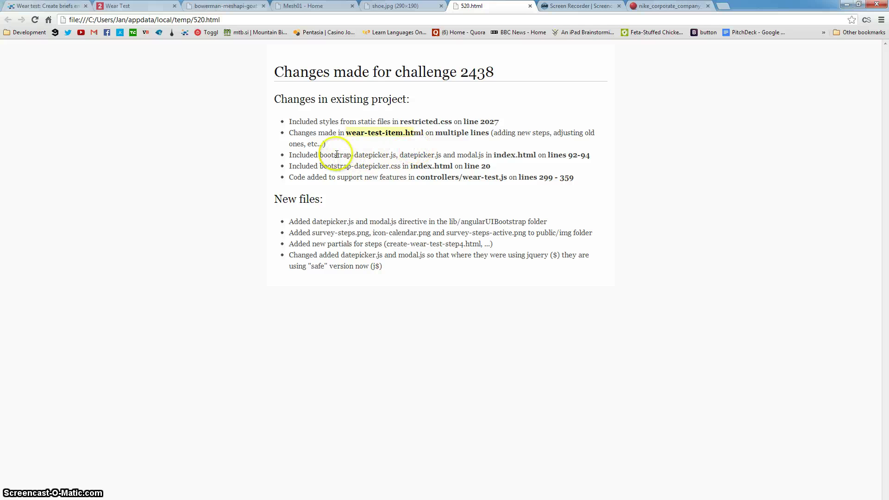
pyautogui.moveTo(343, 154); pyautogui.dragTo(398, 155)
pyautogui.click(464, 154)
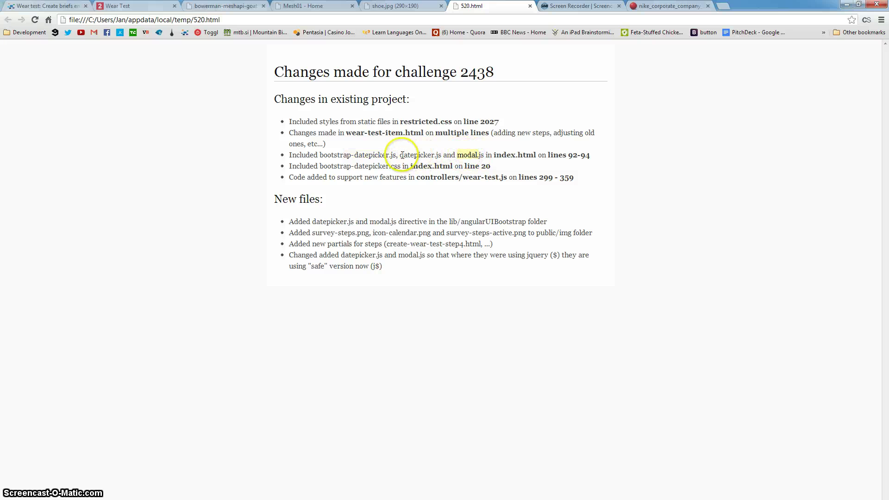
pyautogui.moveTo(400, 154); pyautogui.dragTo(486, 154)
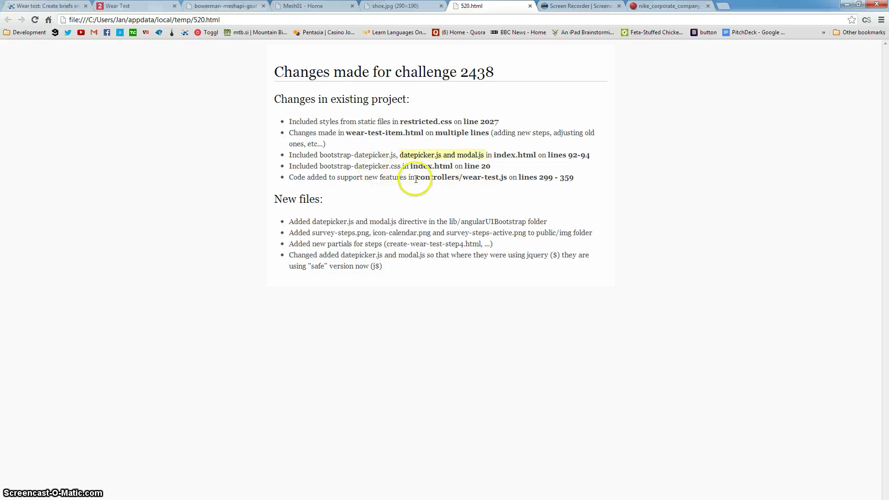
pyautogui.moveTo(415, 179); pyautogui.dragTo(490, 178)
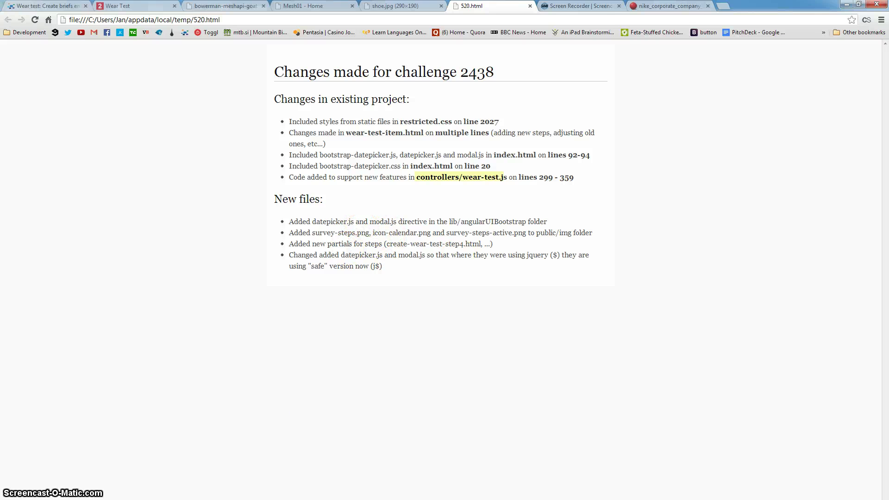
# Step: Switch back to Sublime Text, open wear-tests-item.html from the brand folder, and examine the ng-include lines for steps 4 to 6
pyautogui.hotkey('alt', 'Tab')
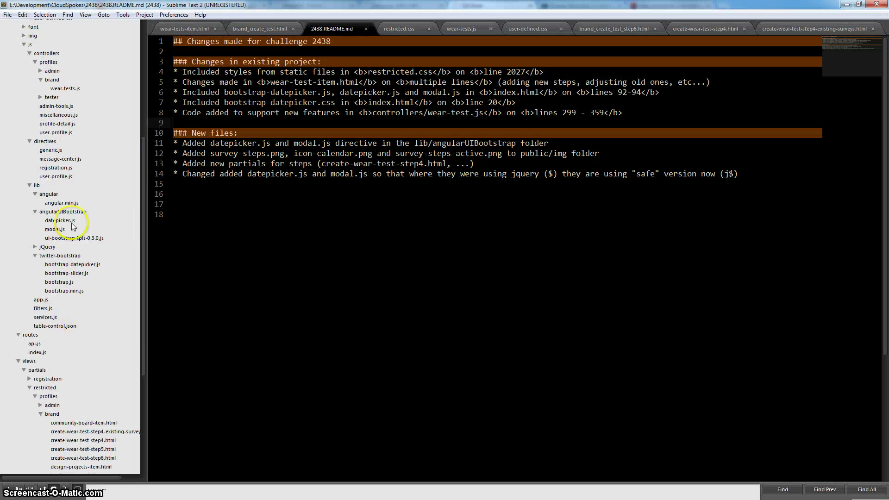
pyautogui.scroll(-7, 72, 227)
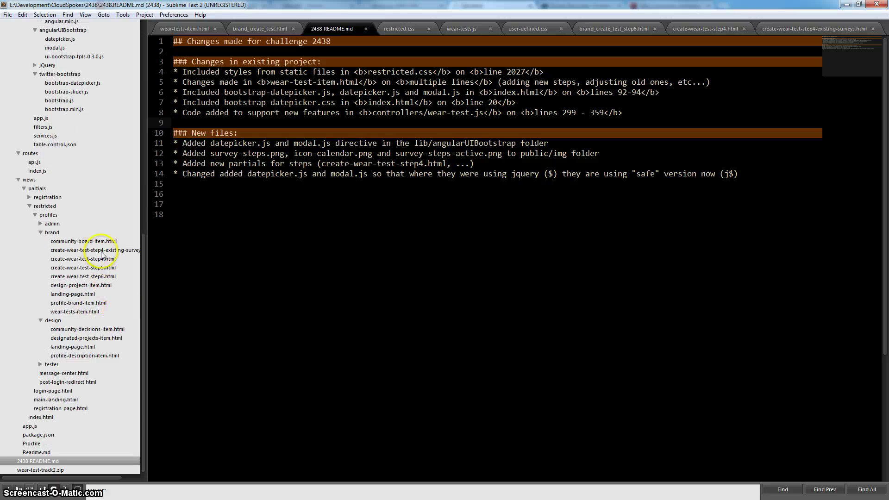
pyautogui.click(76, 312)
pyautogui.moveTo(861, 323); pyautogui.dragTo(862, 397)
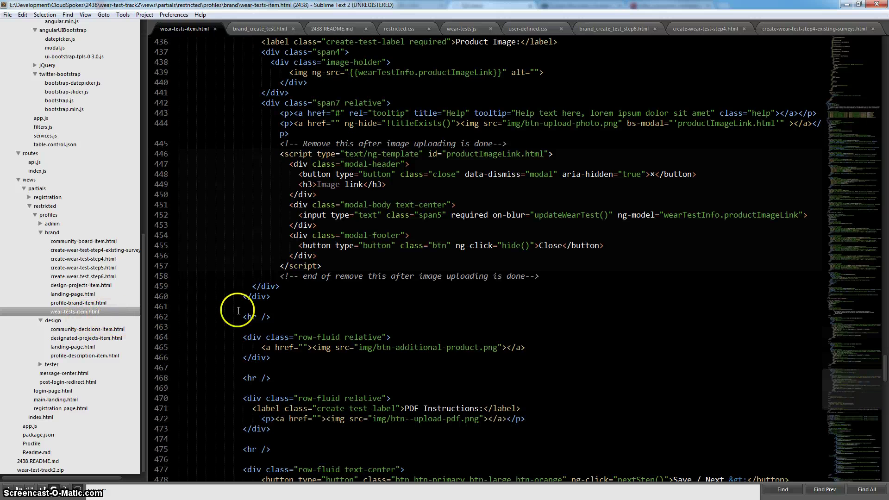
pyautogui.scroll(-3, 396, 314)
pyautogui.scroll(-10, 397, 314)
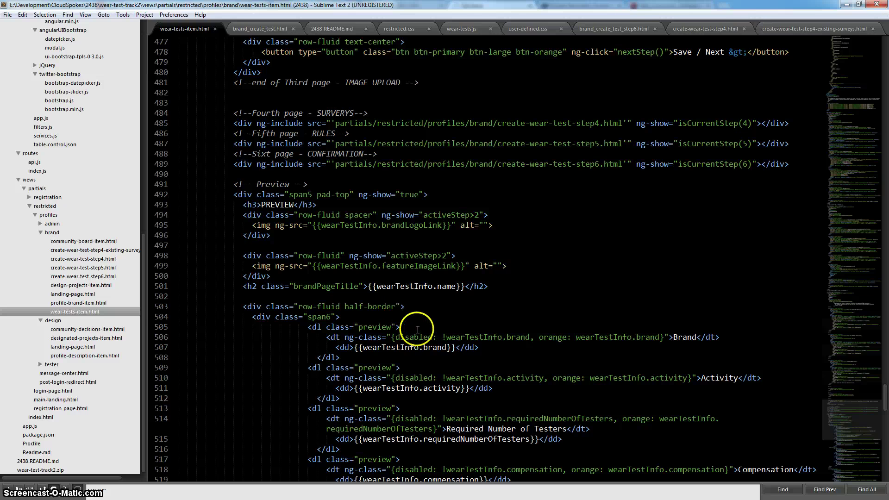
pyautogui.scroll(2, 361, 301)
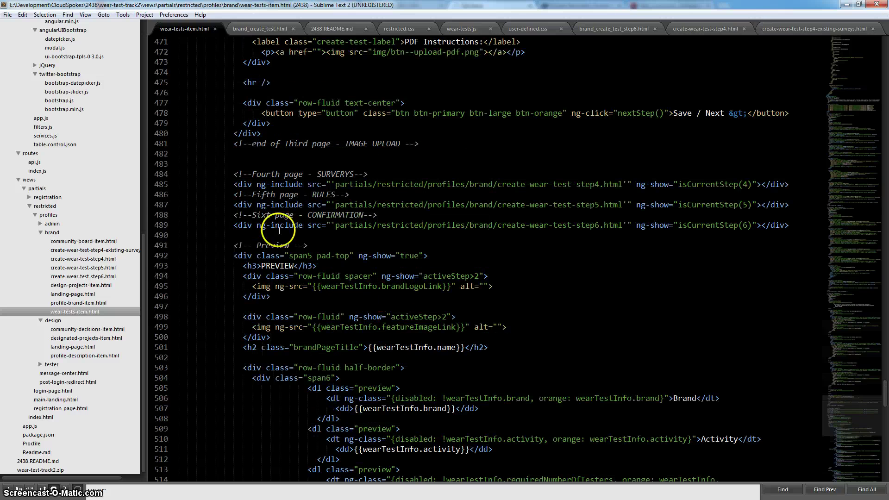
pyautogui.scroll(1, 293, 234)
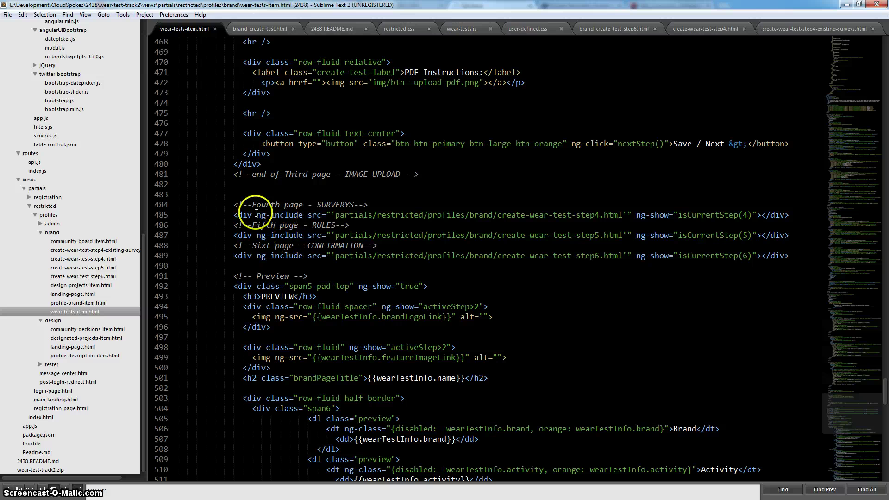
# Step: View the partials create-wear-test-step4.html, create-wear-test-step5.html and create-wear-test-step6.html in turn
pyautogui.click(107, 260)
pyautogui.click(106, 267)
pyautogui.click(105, 276)
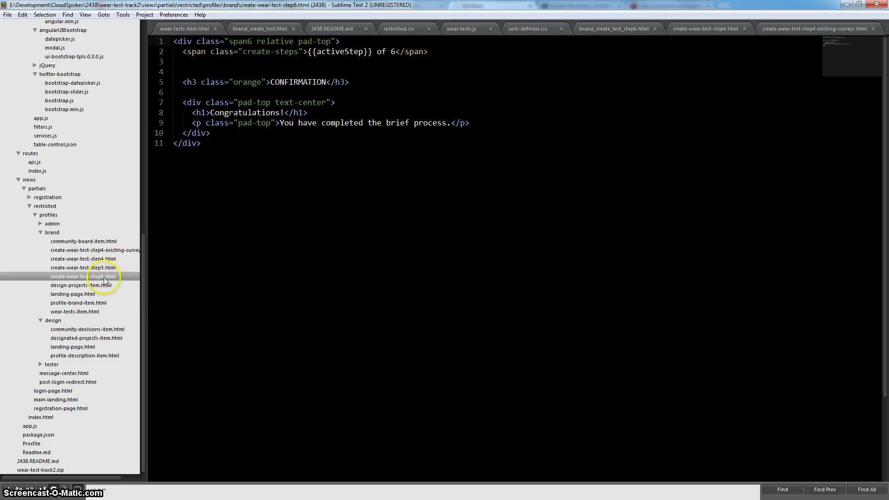
# Step: Return to wear-tests-item.html and examine its image link modal templates and the tab navigation near the start of the file
pyautogui.click(93, 312)
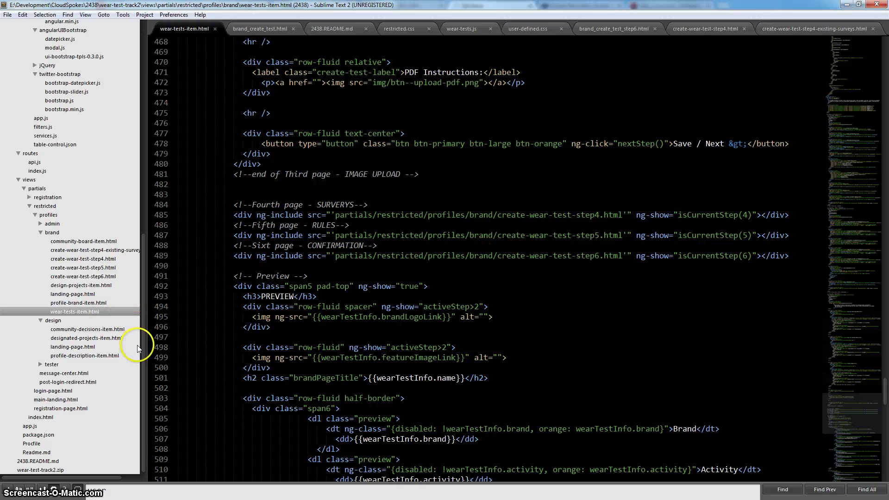
pyautogui.scroll(18, 313, 297)
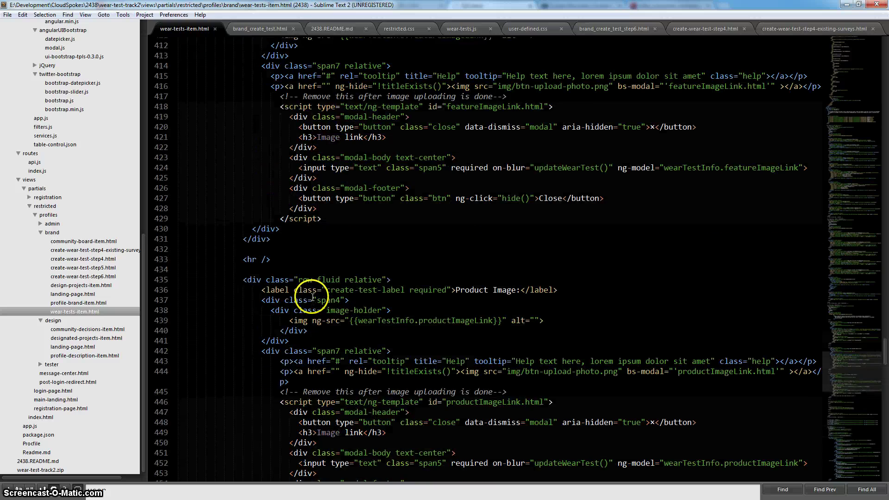
pyautogui.scroll(3, 848, 330)
pyautogui.moveTo(870, 330); pyautogui.dragTo(882, 52)
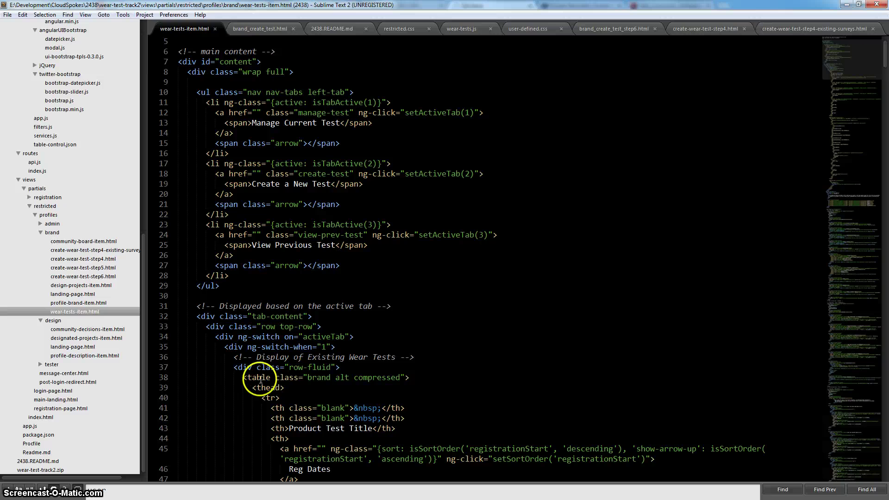